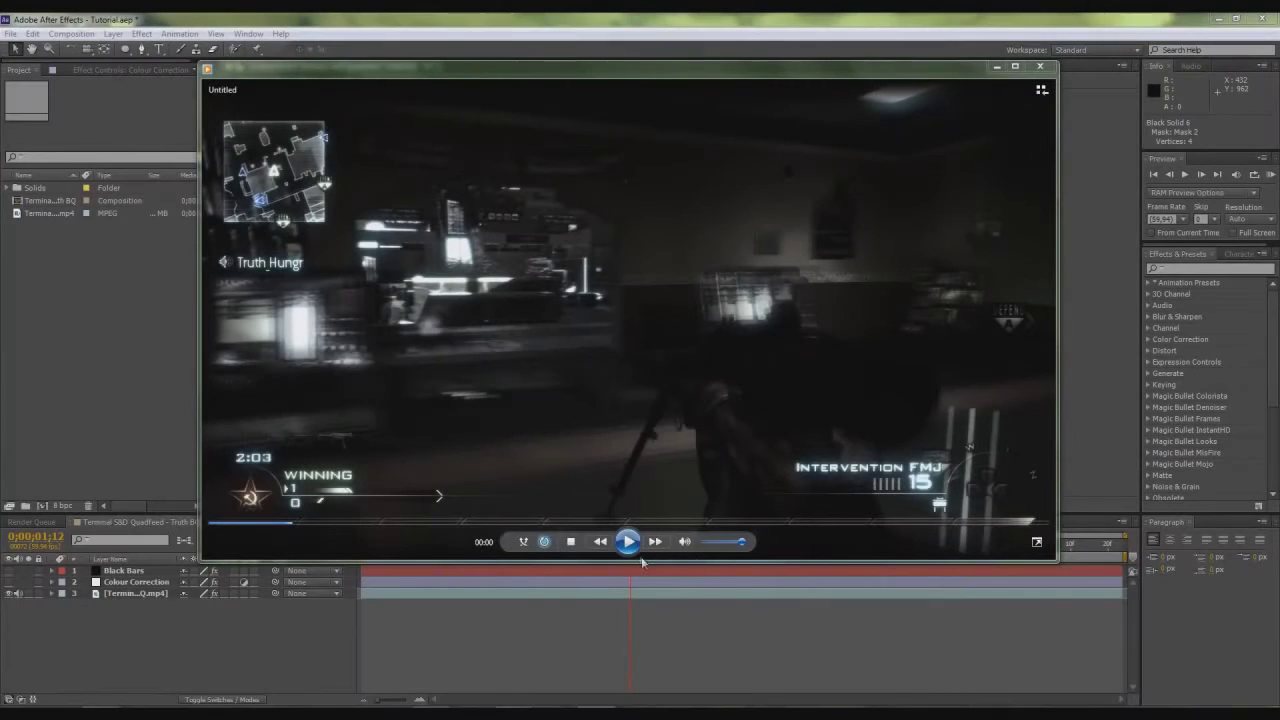
Play the finished glowing-ring-over-gameplay clip in Windows Media Player, pause it, and close the player
left_click(631, 546)
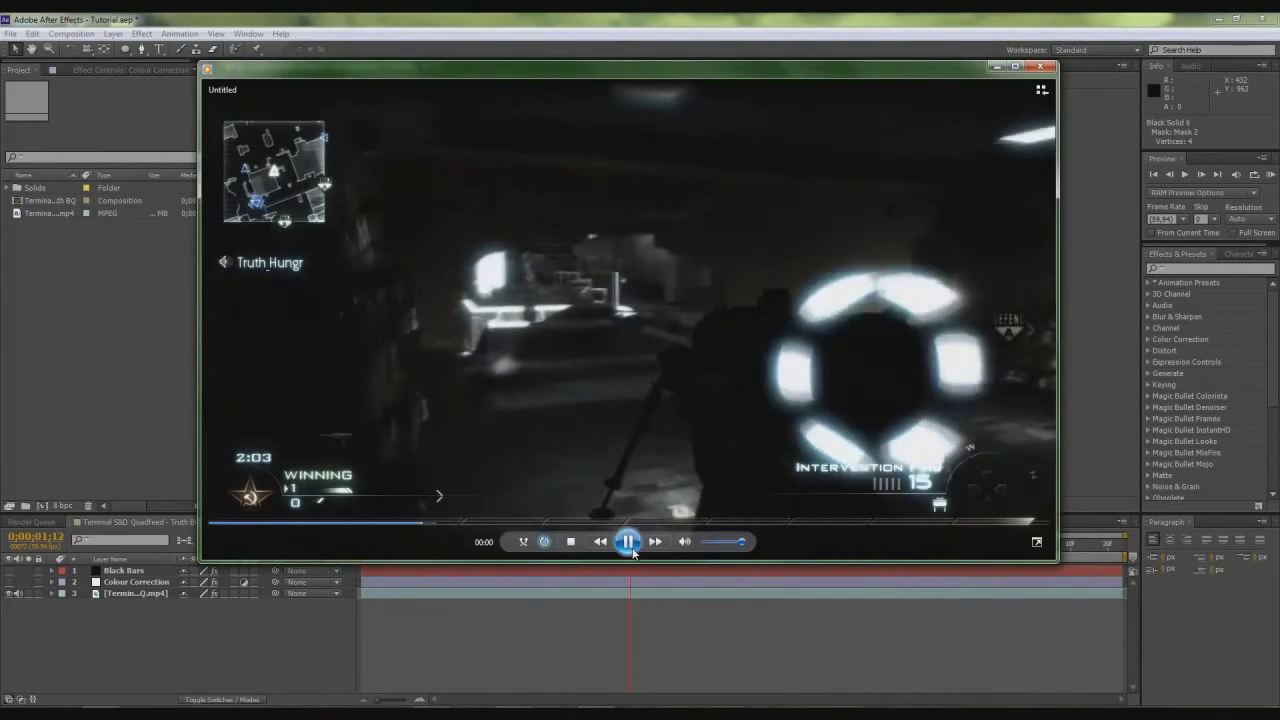
left_click(953, 267)
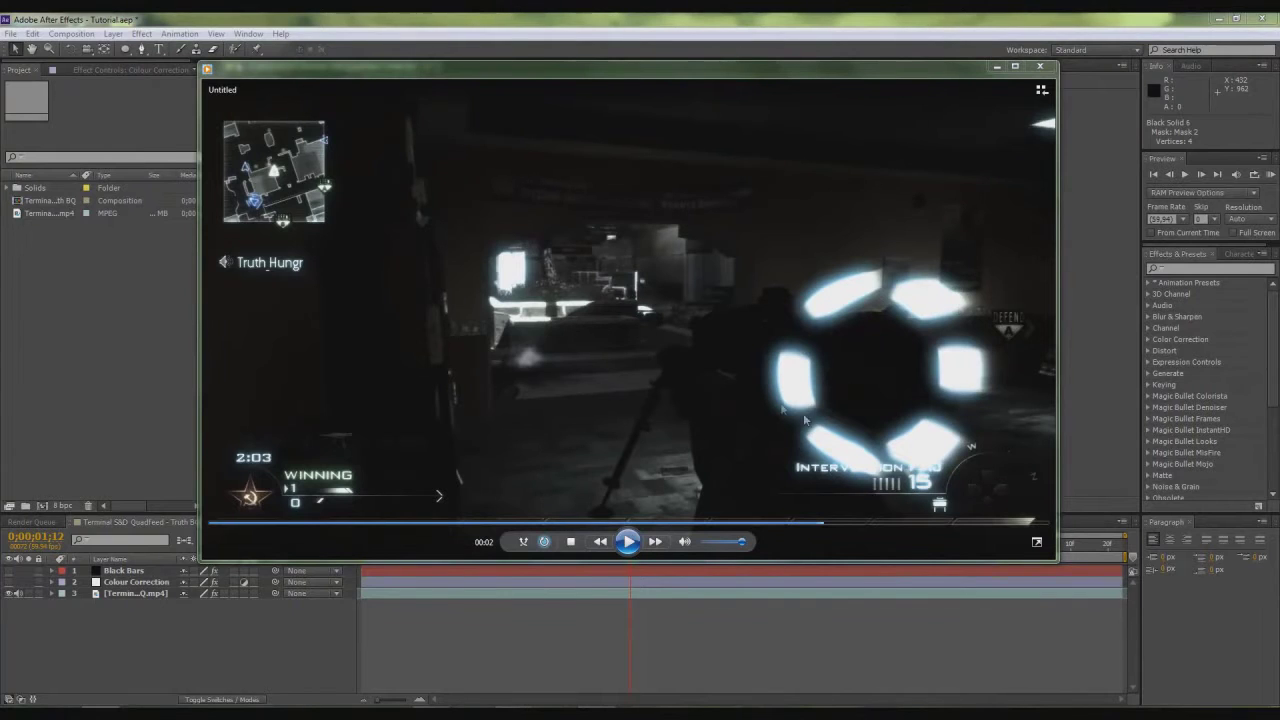
left_click(1038, 68)
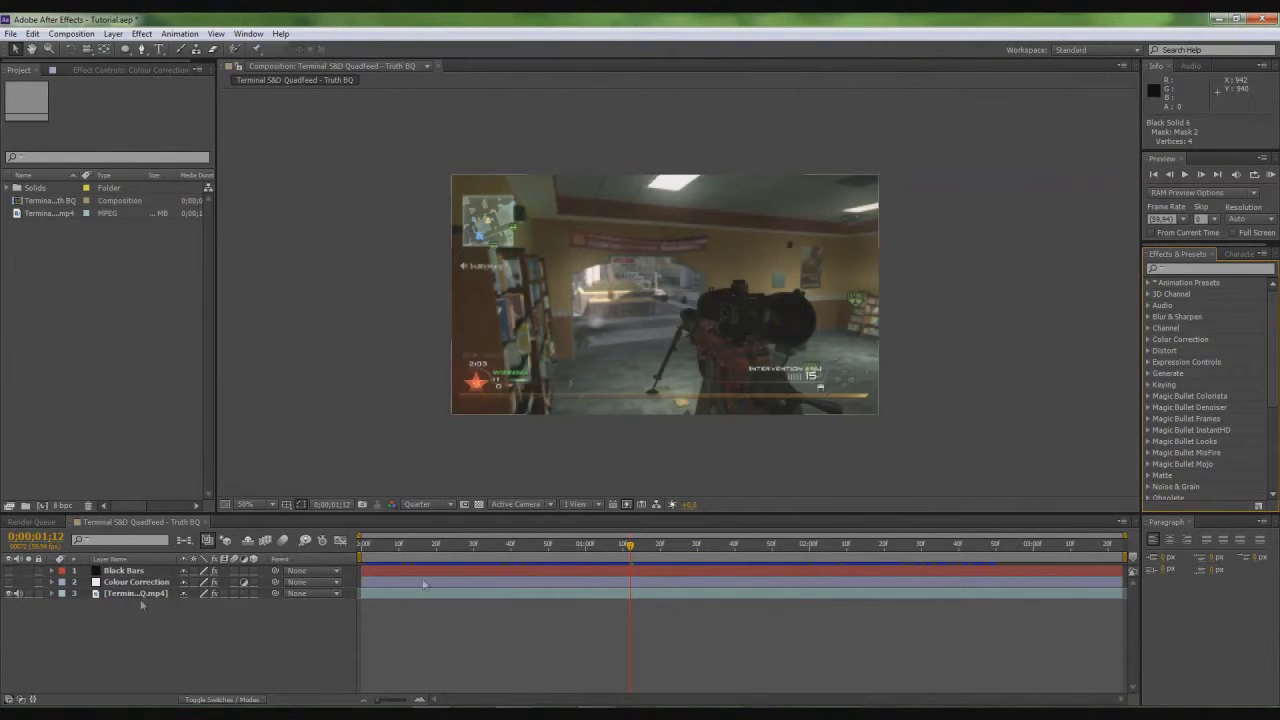
Create a new 5000×5000 composition named 'Shine Rings Tutorial' with Ctrl+N
left_click_drag(632, 552, 741, 556)
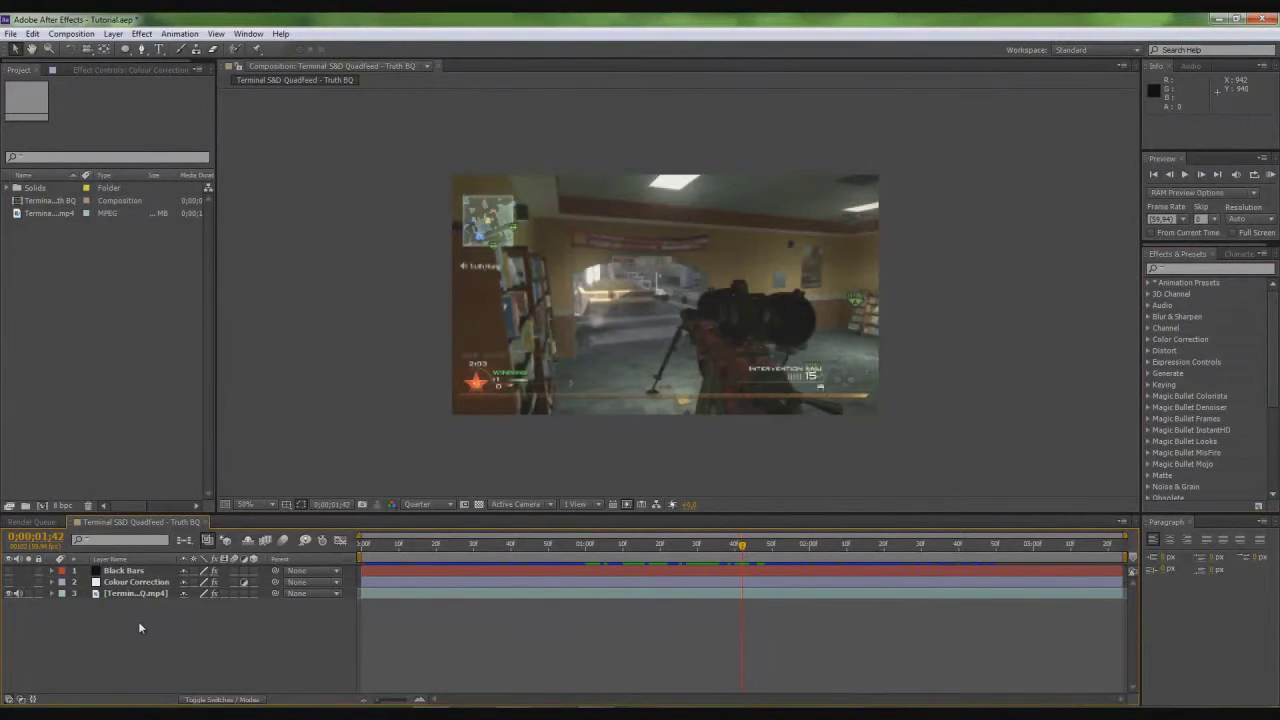
key("ctrl+n")
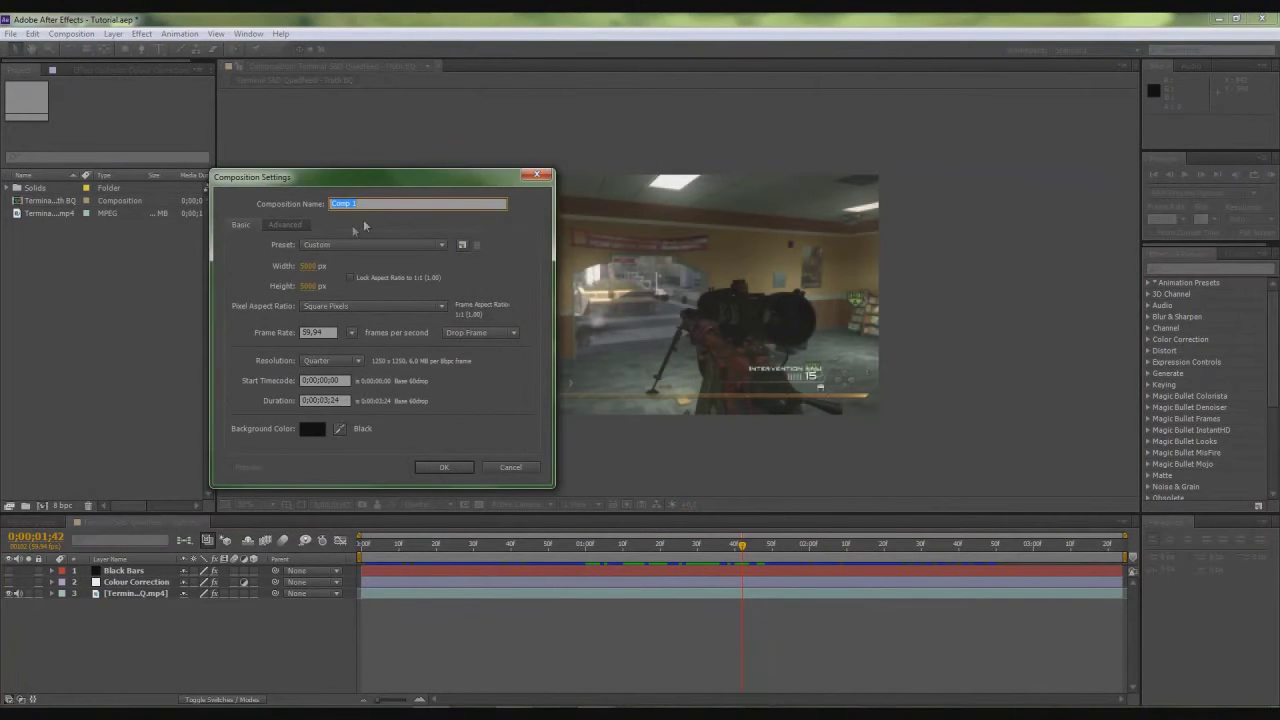
type("Shine Rings Tutorial")
key("Return")
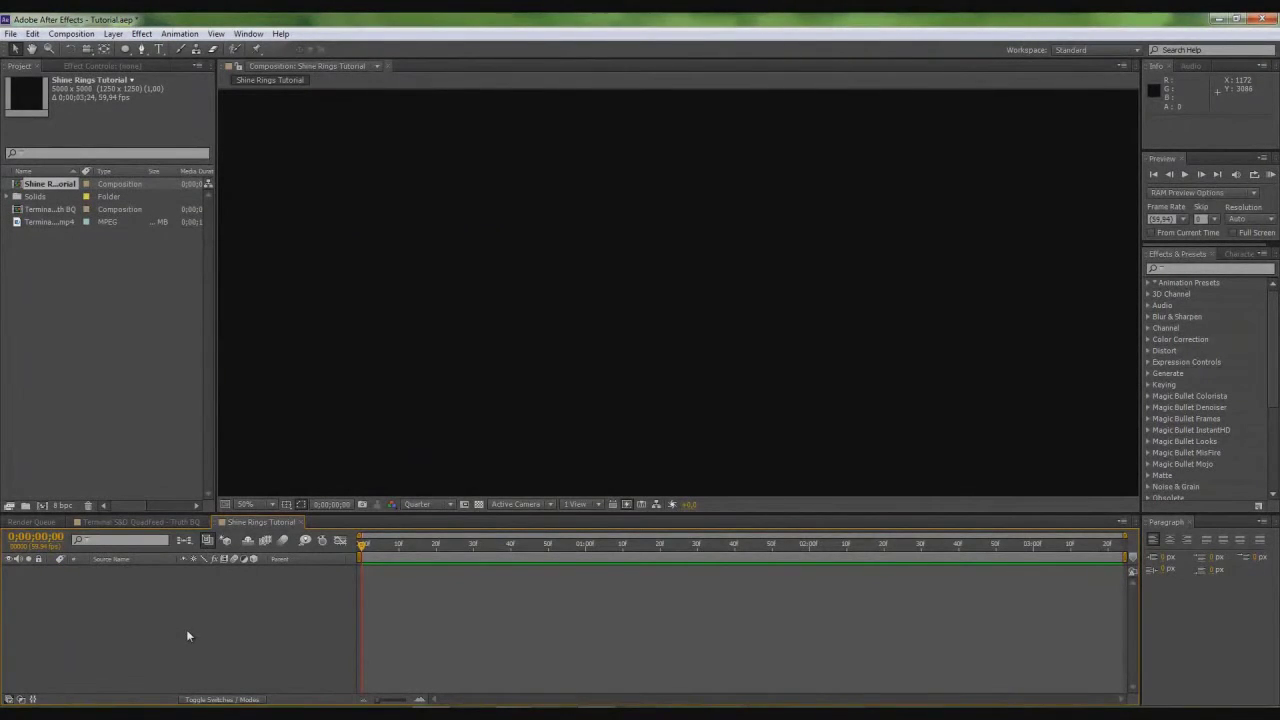
Add a black 500×500 px solid, Black Solid 7, through Layer > New > Solid
left_click(113, 33)
mouse_move(130, 50)
left_click(370, 63)
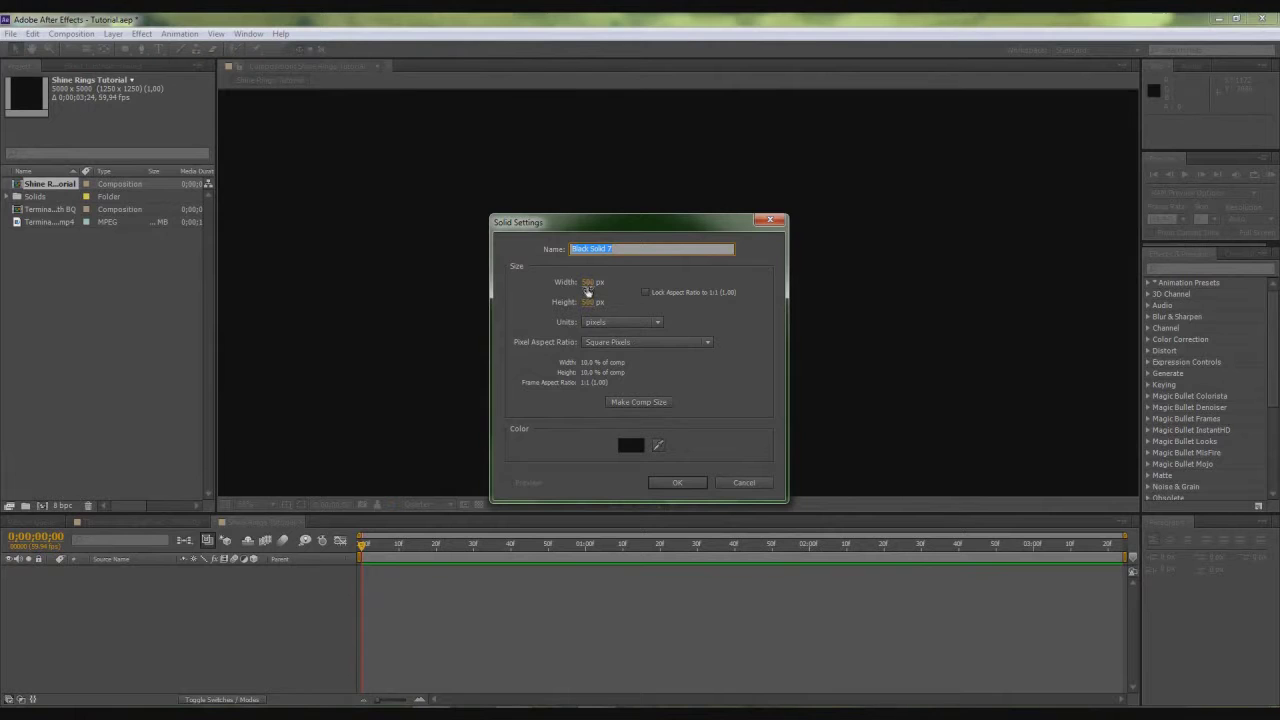
left_click(668, 481)
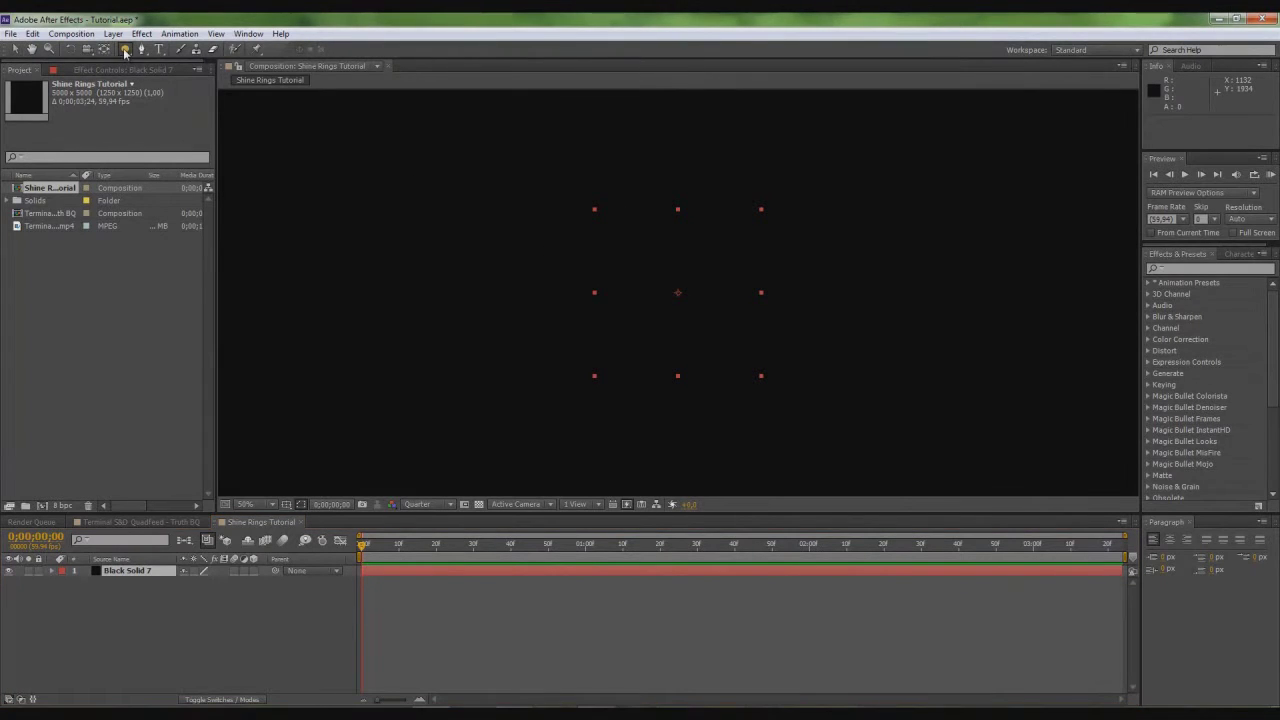
Fit an ellipse mask to the solid and apply a Fill effect coloured blue
left_click_drag(125, 48, 169, 83)
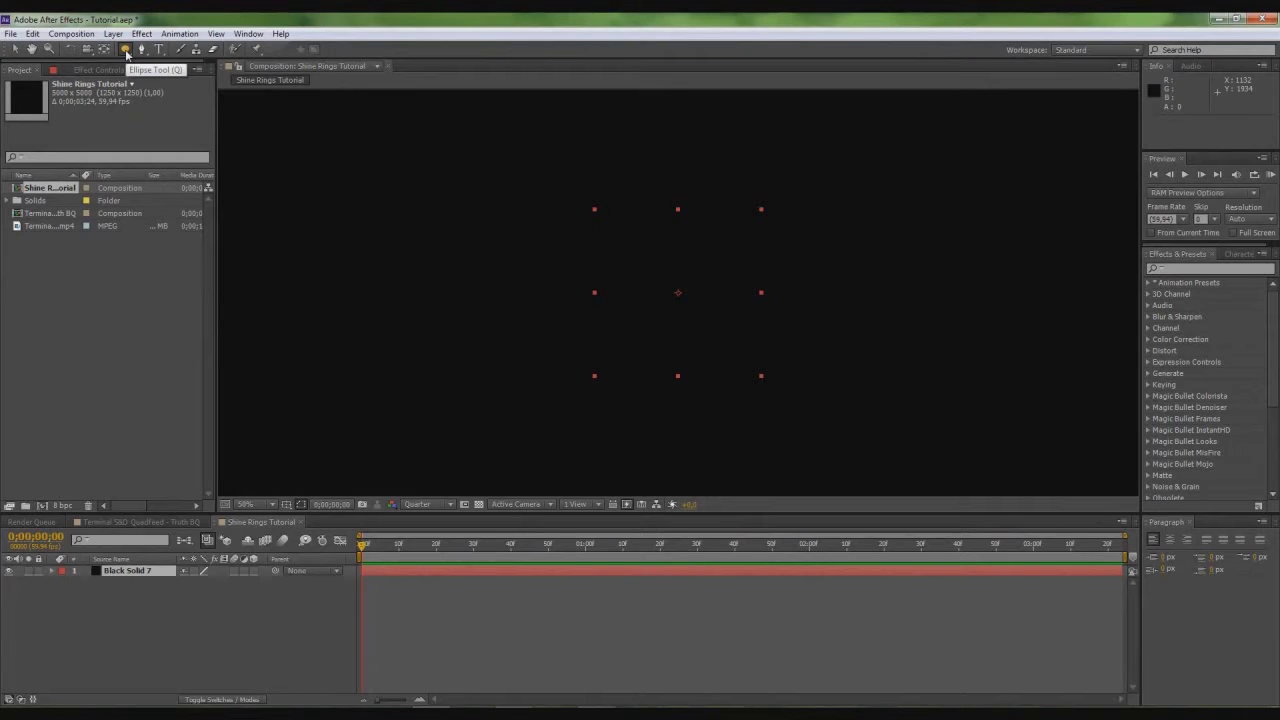
double_click(125, 48)
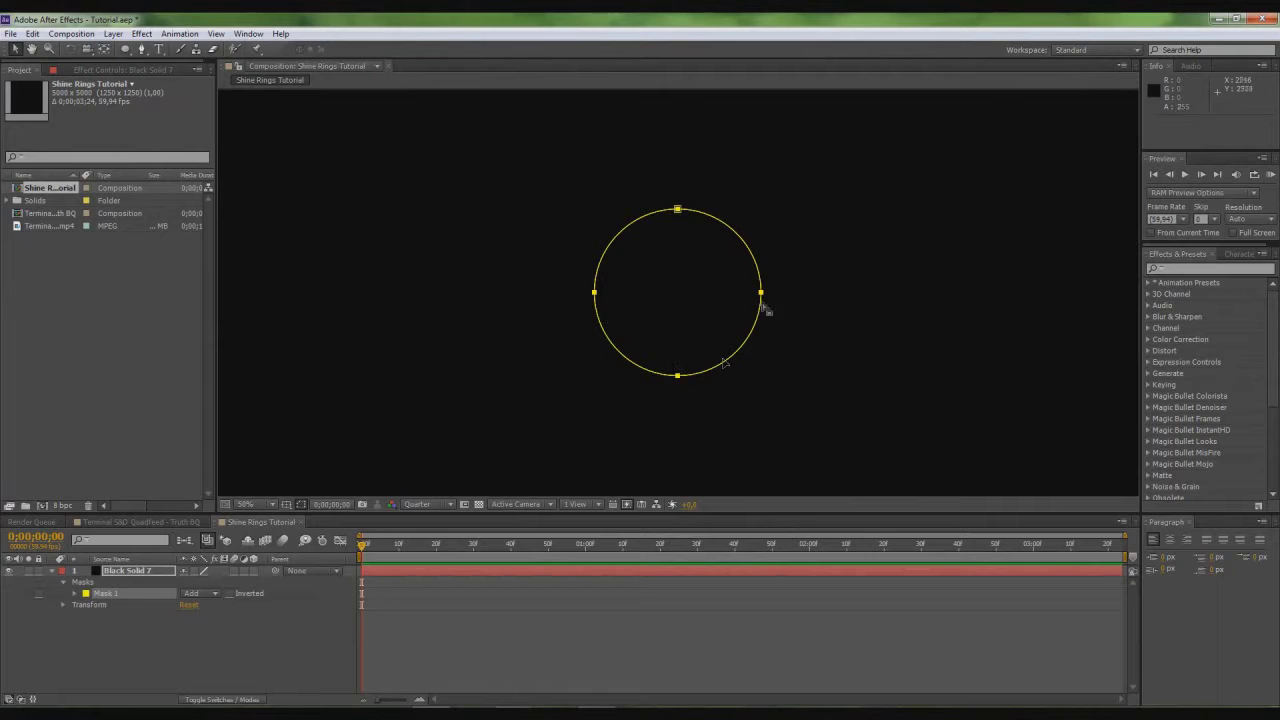
left_click(1194, 270)
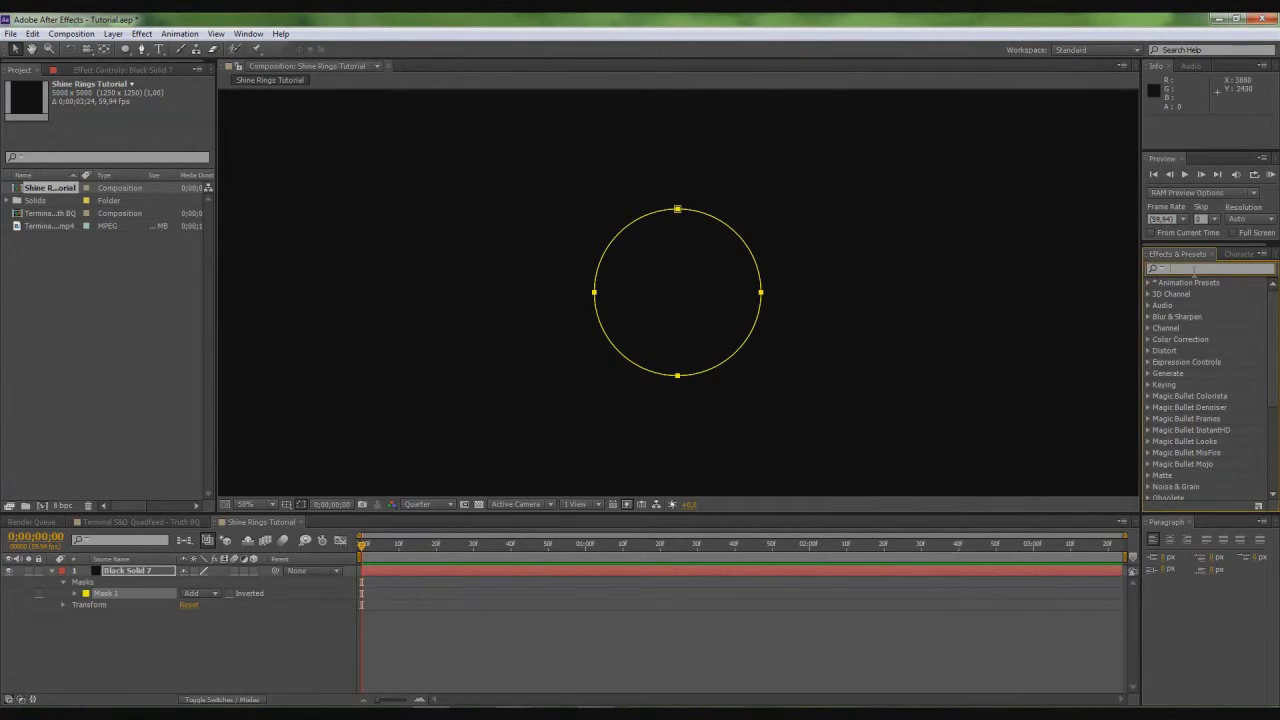
type("fill")
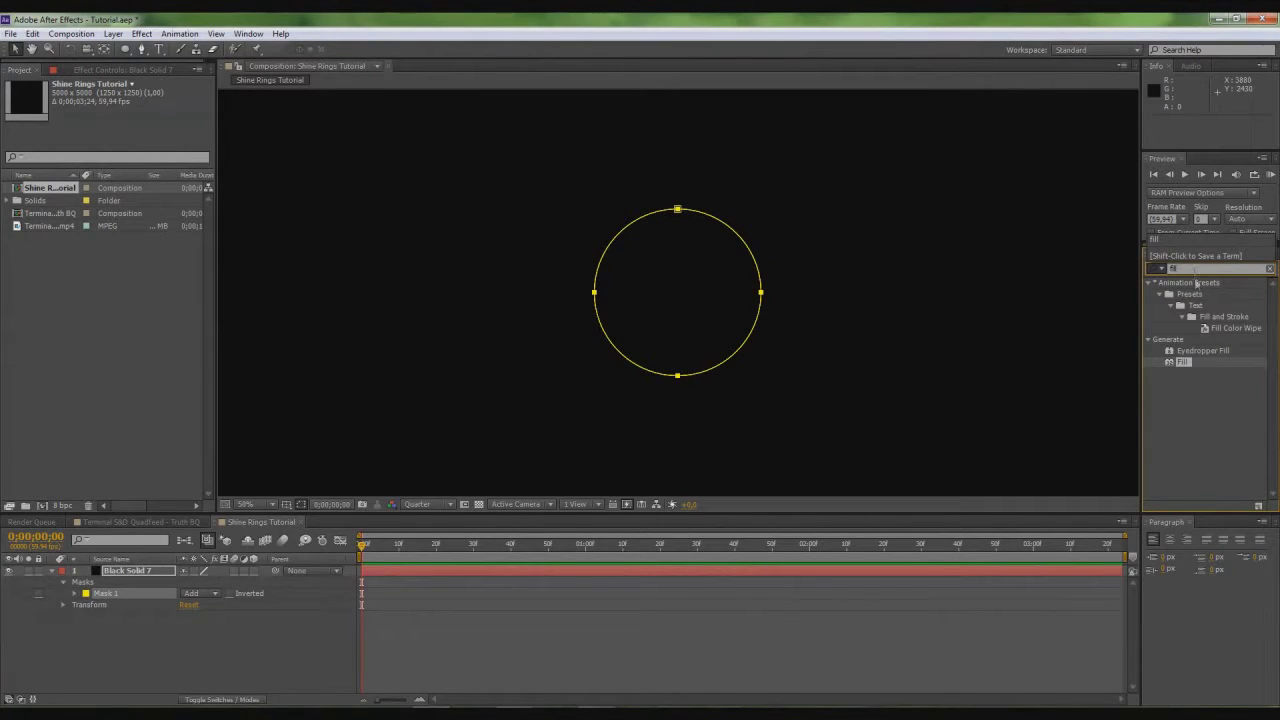
left_click_drag(1183, 364, 687, 302)
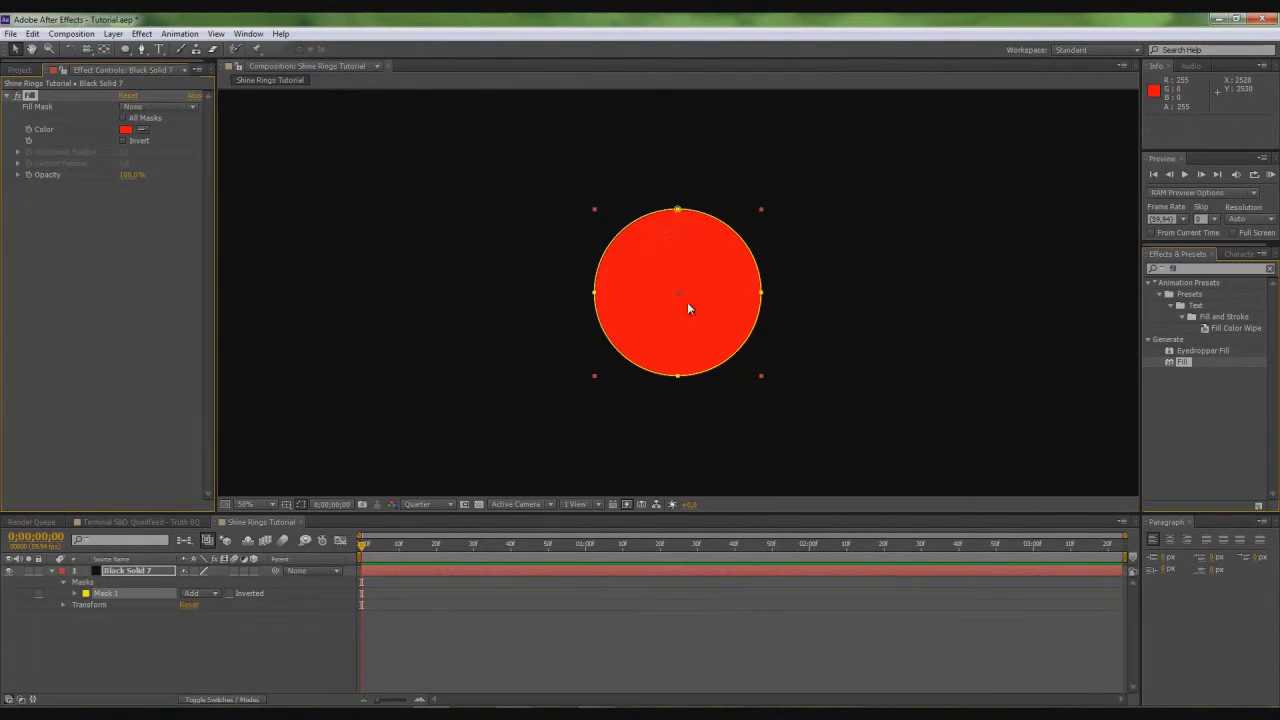
left_click(126, 130)
left_click(237, 325)
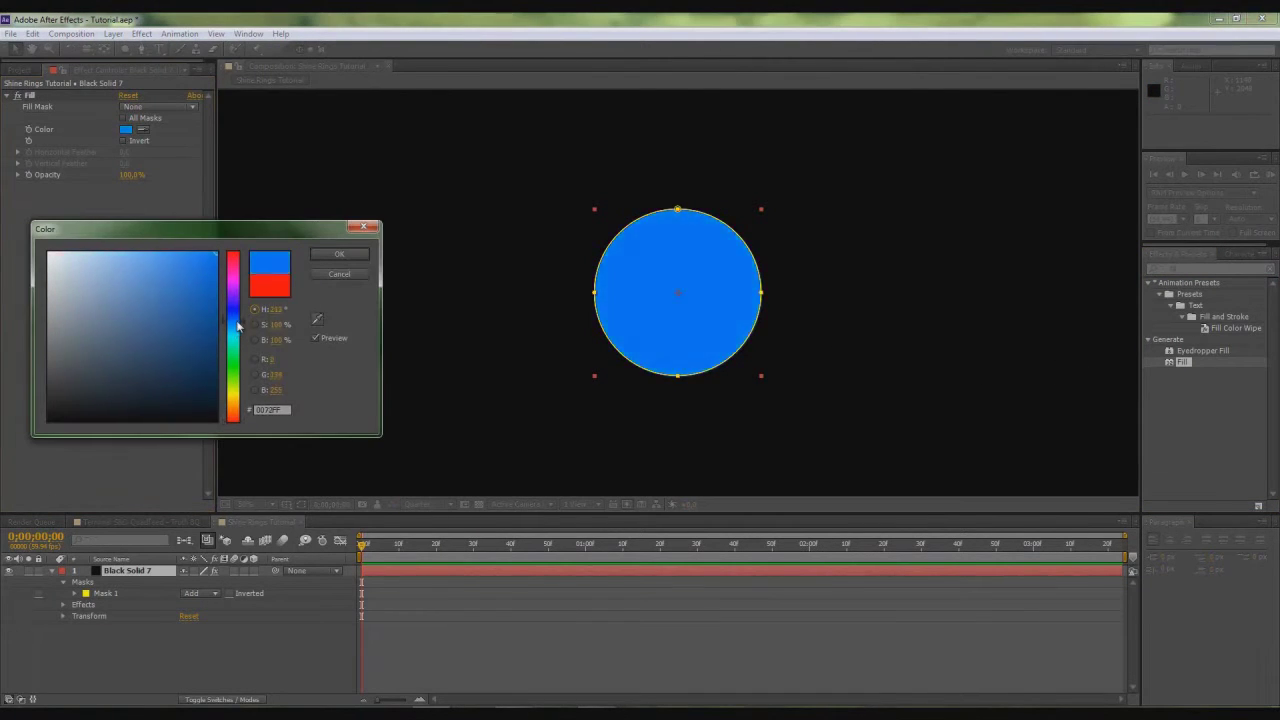
left_click(337, 255)
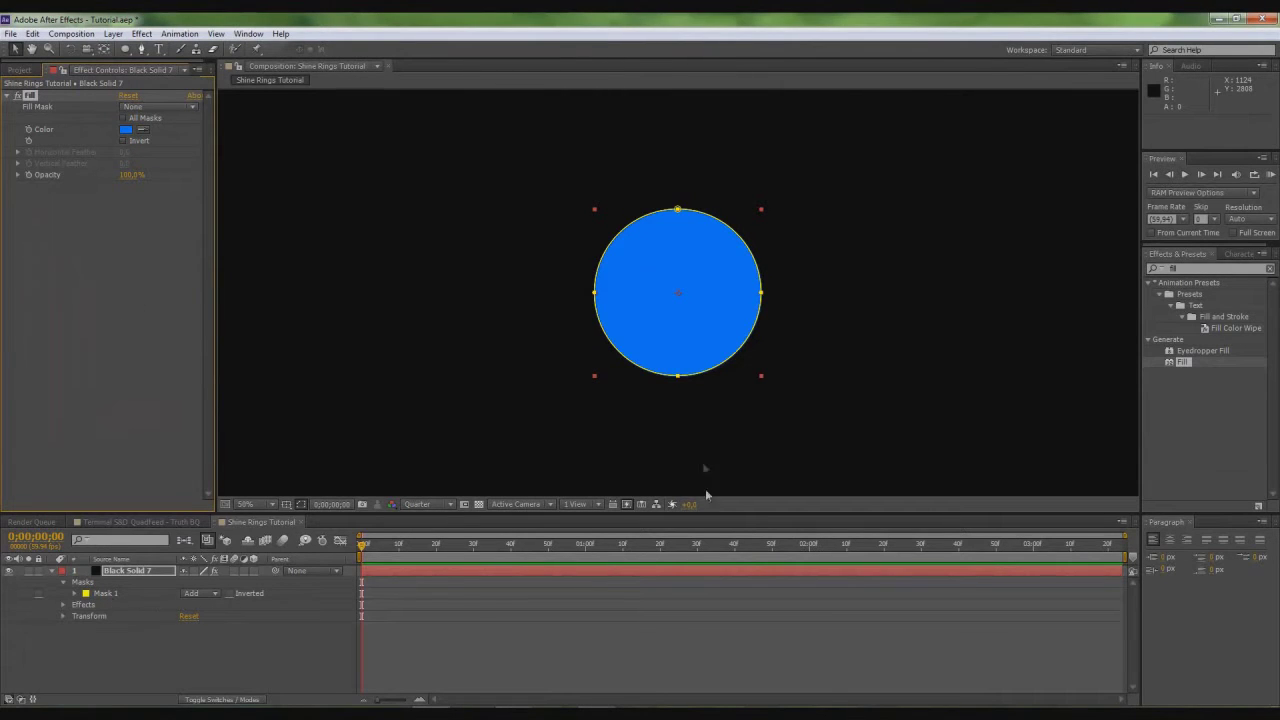
Duplicate Mask 1 as Mask 2, set it to Subtract with -50 px Mask Expansion
left_click(112, 596)
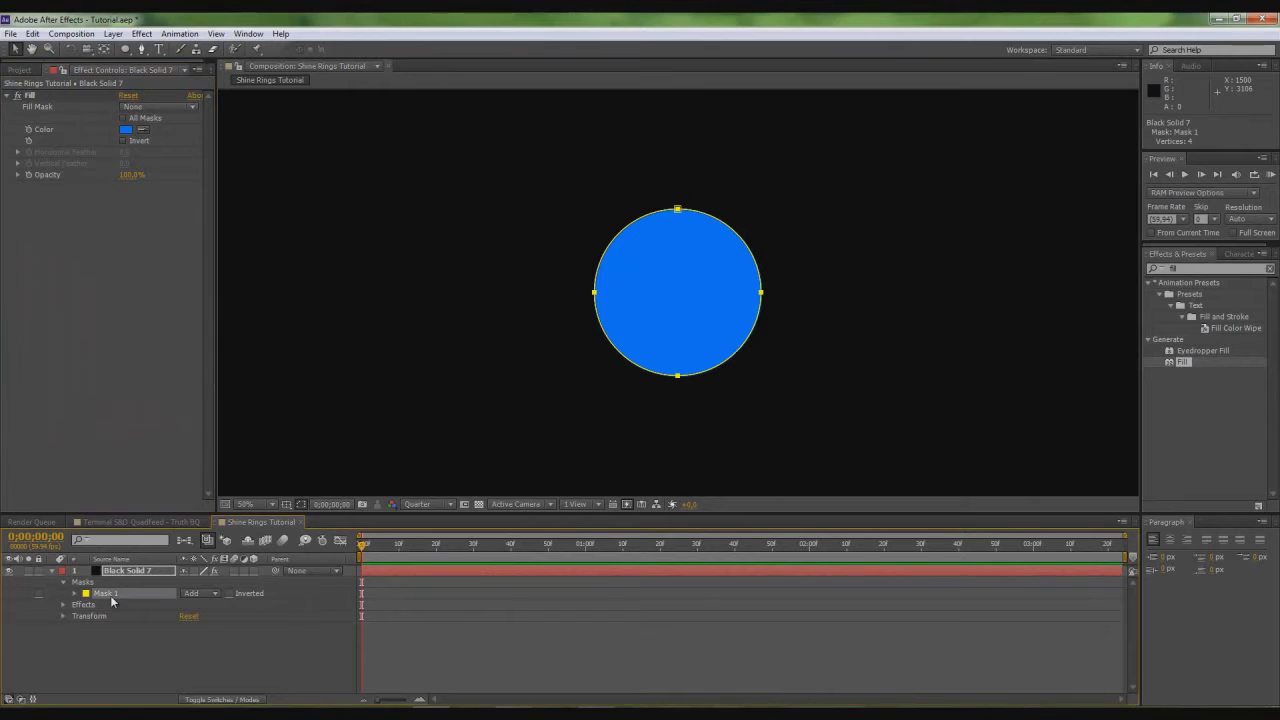
key("ctrl+d")
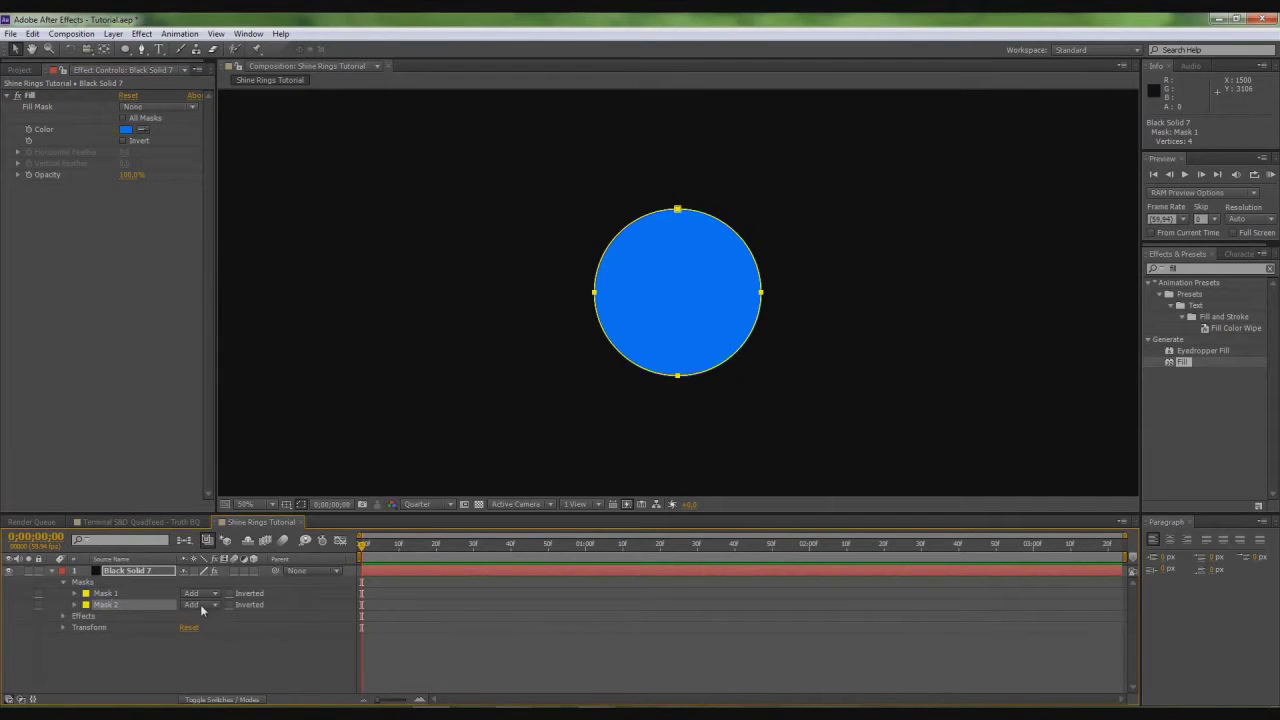
left_click(205, 604)
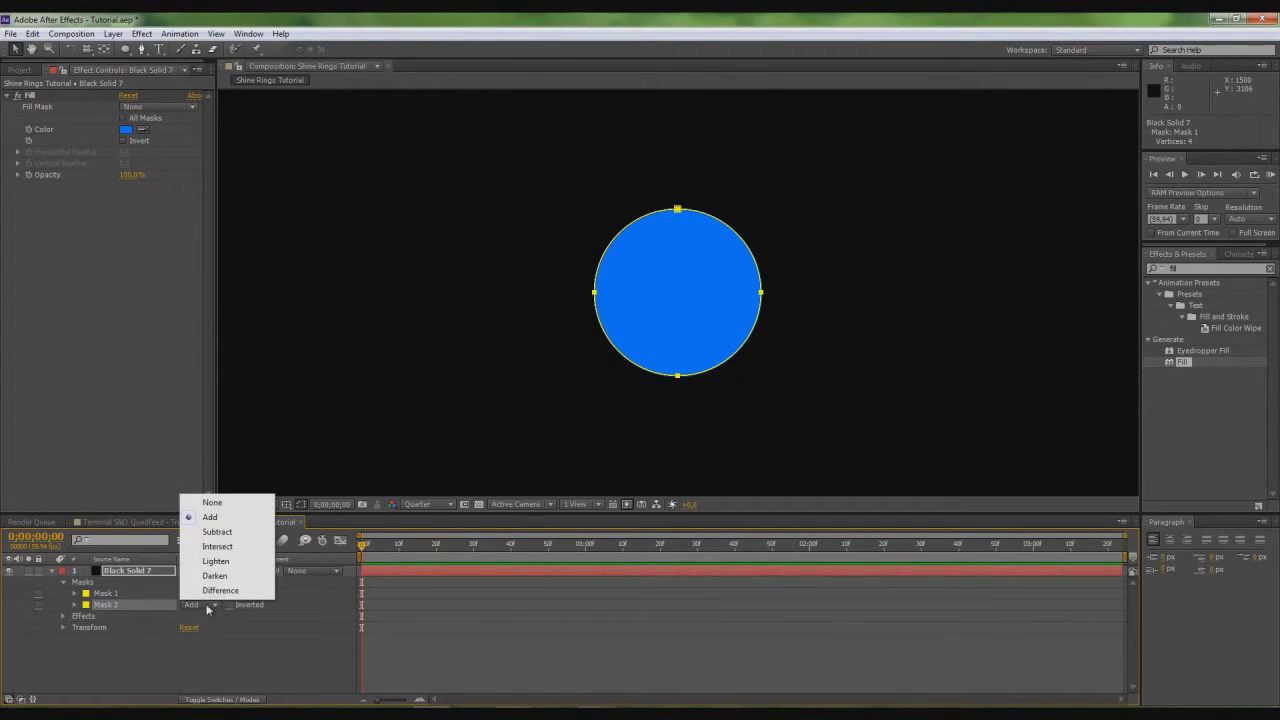
left_click(218, 531)
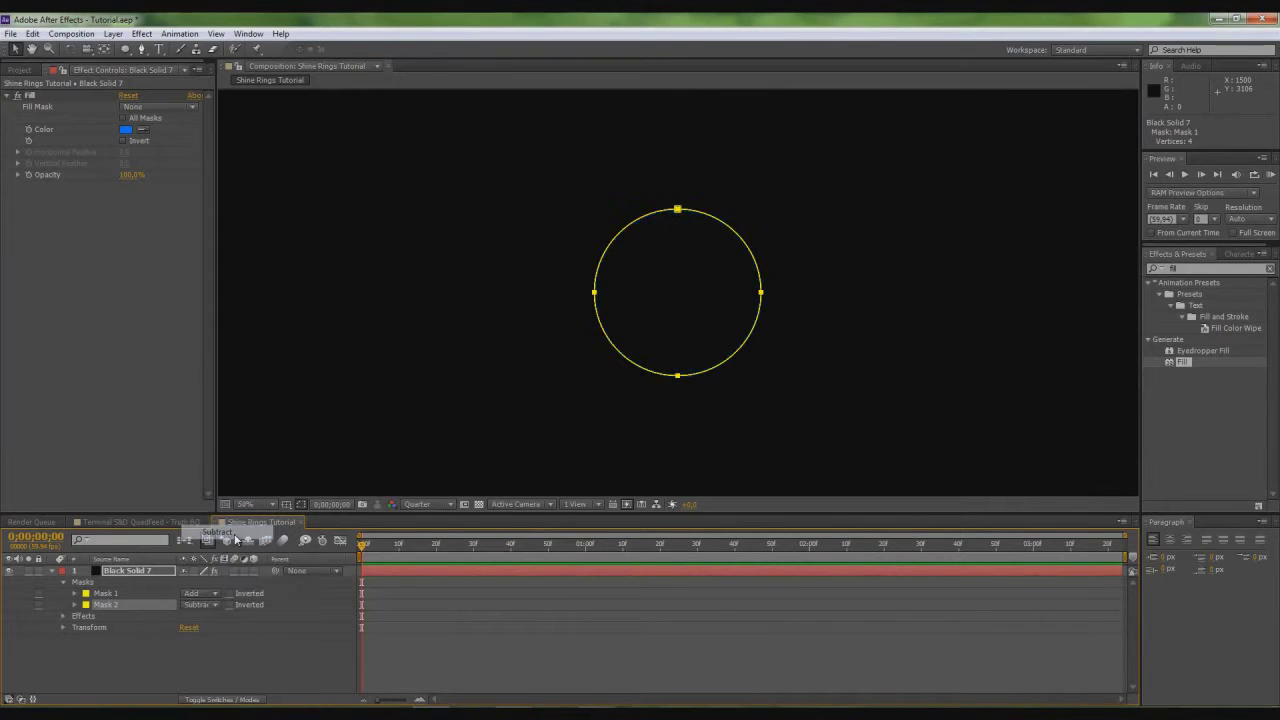
left_click(75, 605)
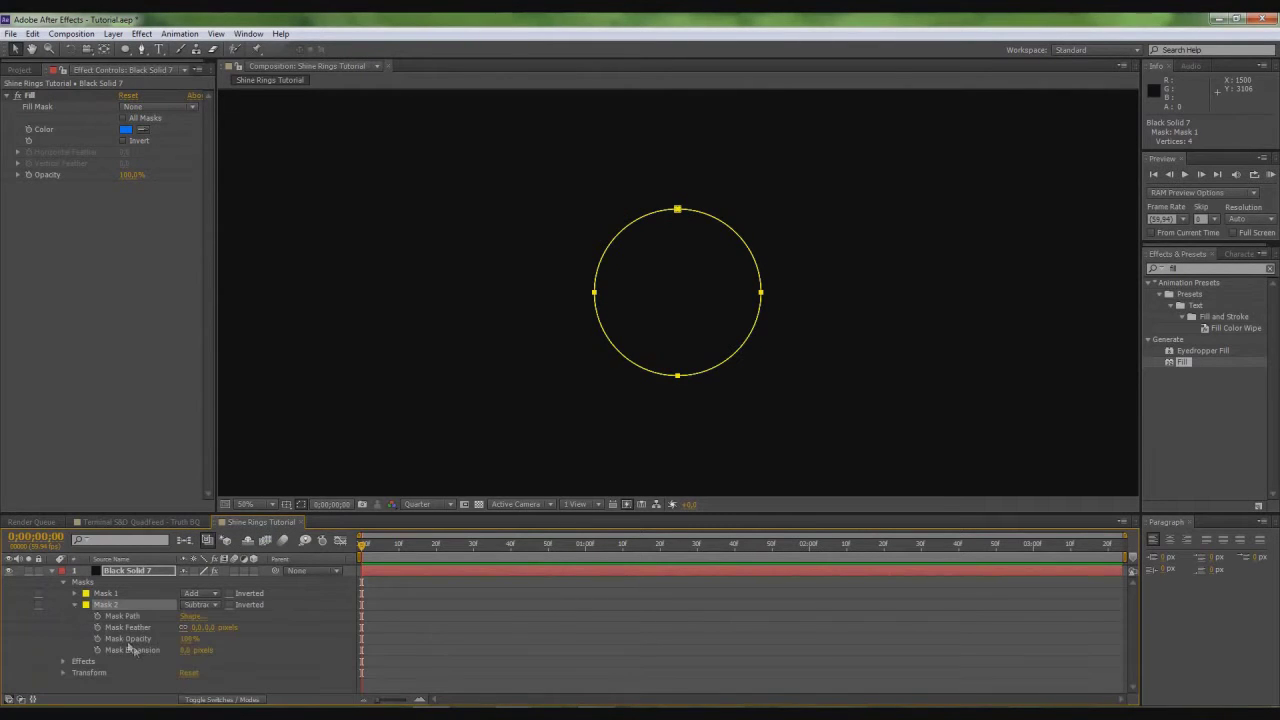
left_click(191, 650)
type("-50")
key("Return")
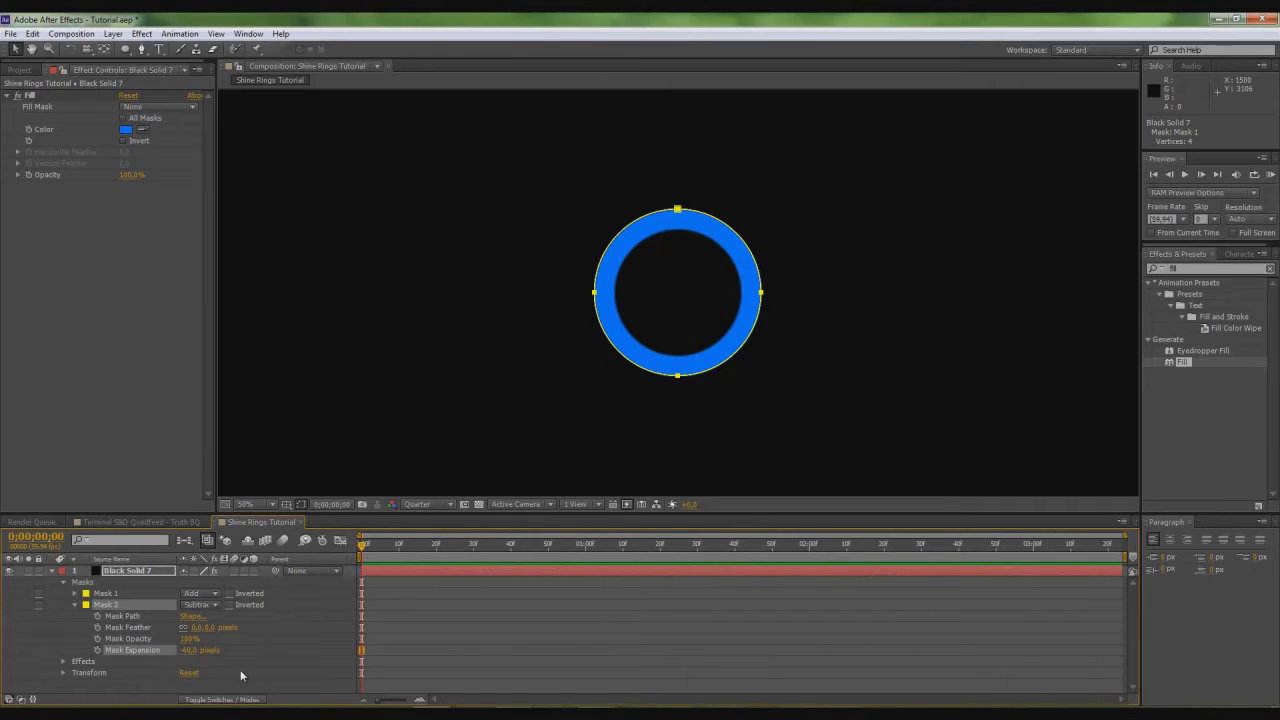
left_click(76, 605)
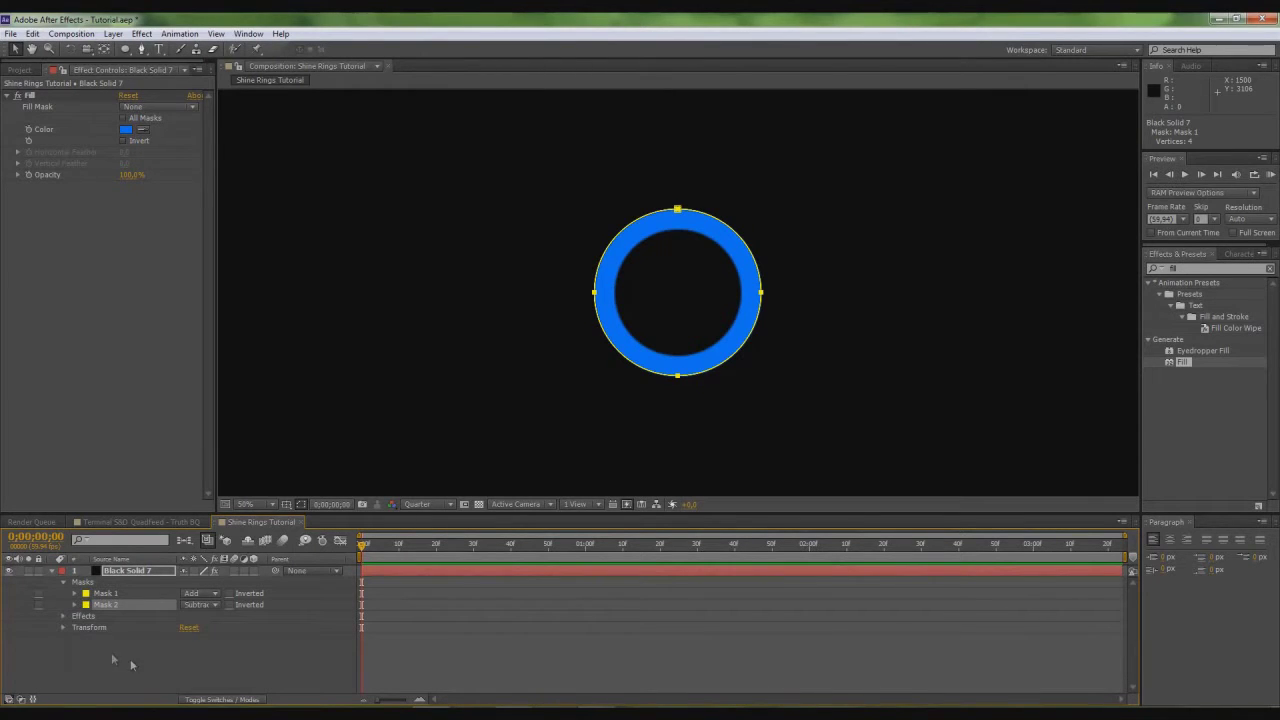
Turn on the grid overlay in the composition viewer
left_click(286, 506)
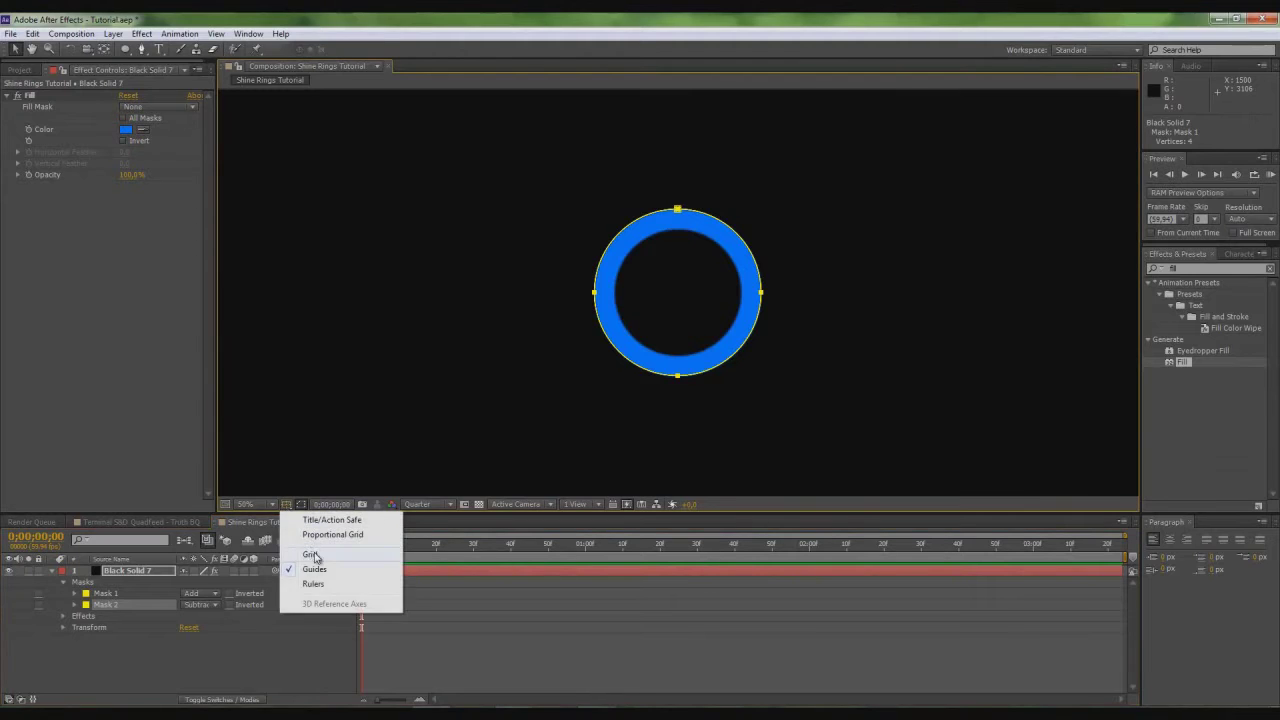
left_click(316, 556)
scroll(429, 477, "up", 2)
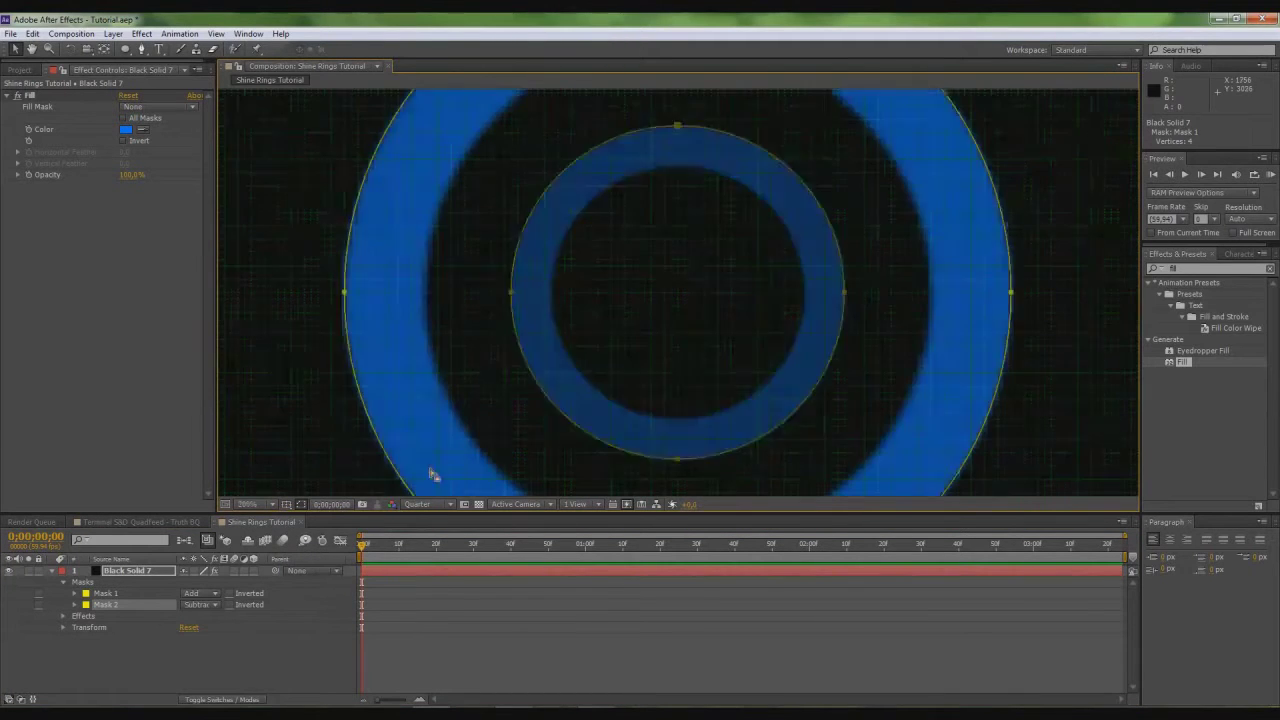
scroll(451, 434, "down", 1)
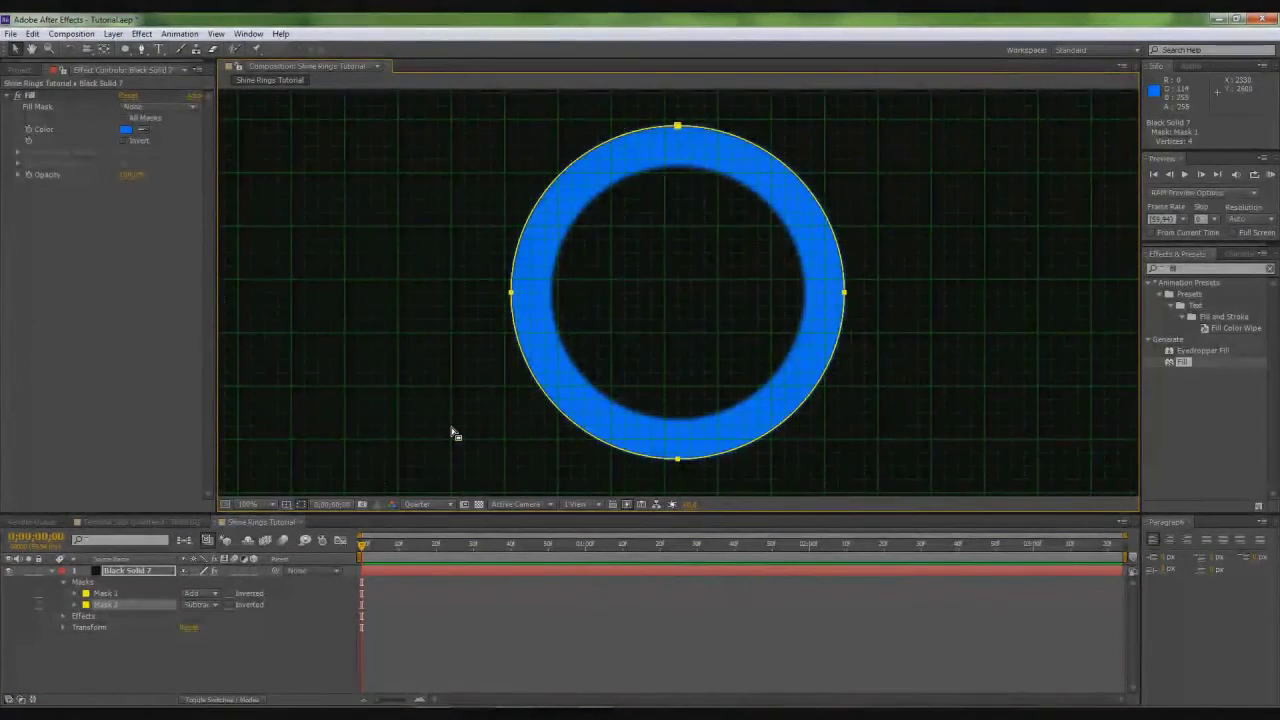
Draw a closed triangular Mask 3 with the Pen tool at the ring's left, set to Subtract
key("g")
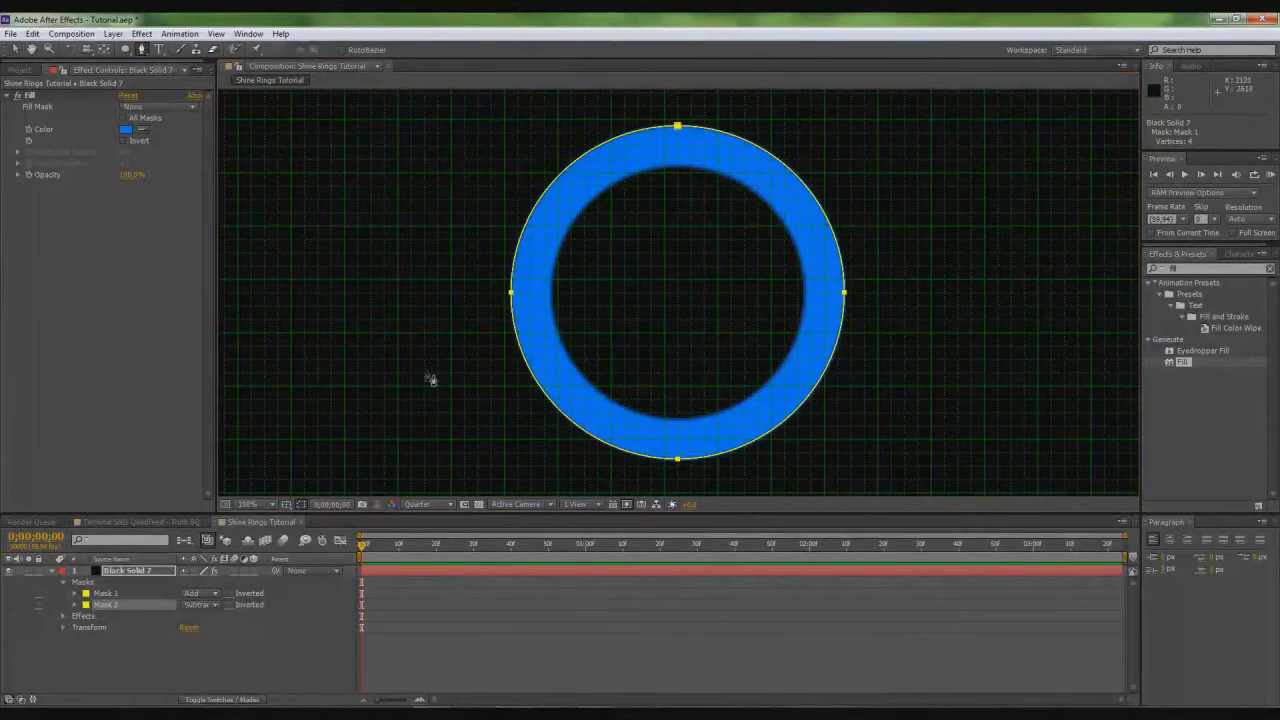
left_click(450, 334)
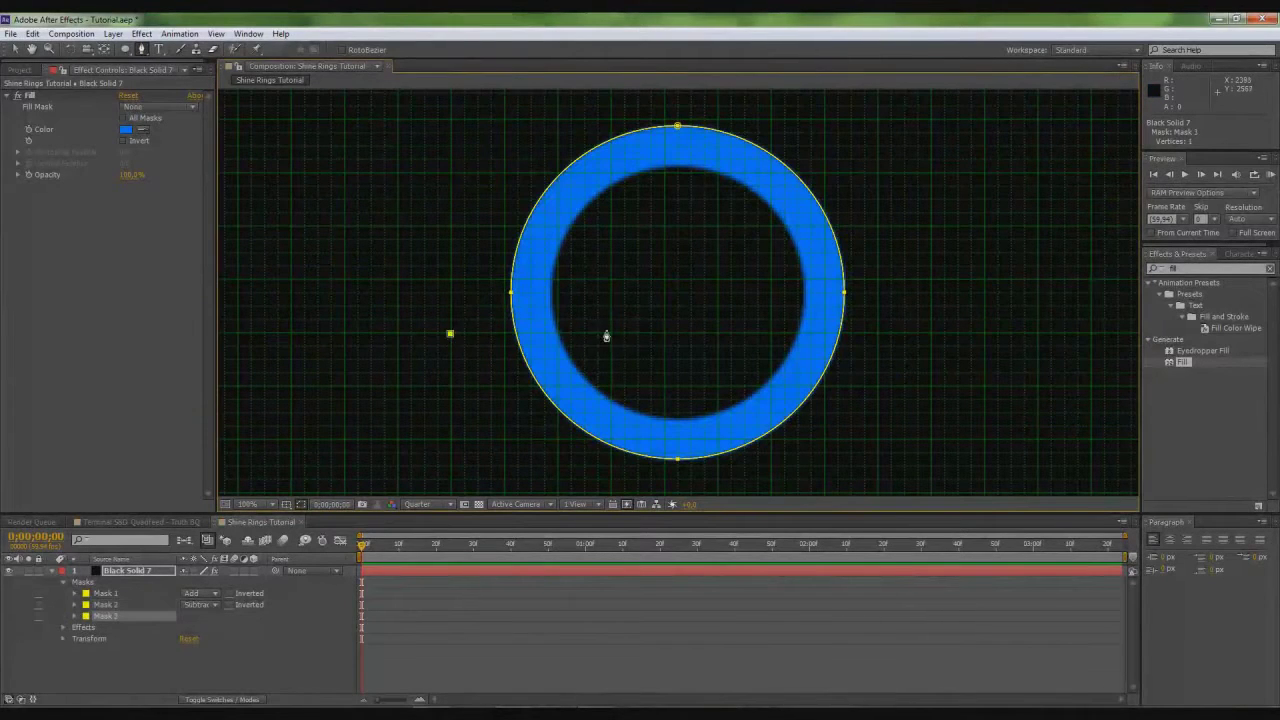
left_click(610, 307)
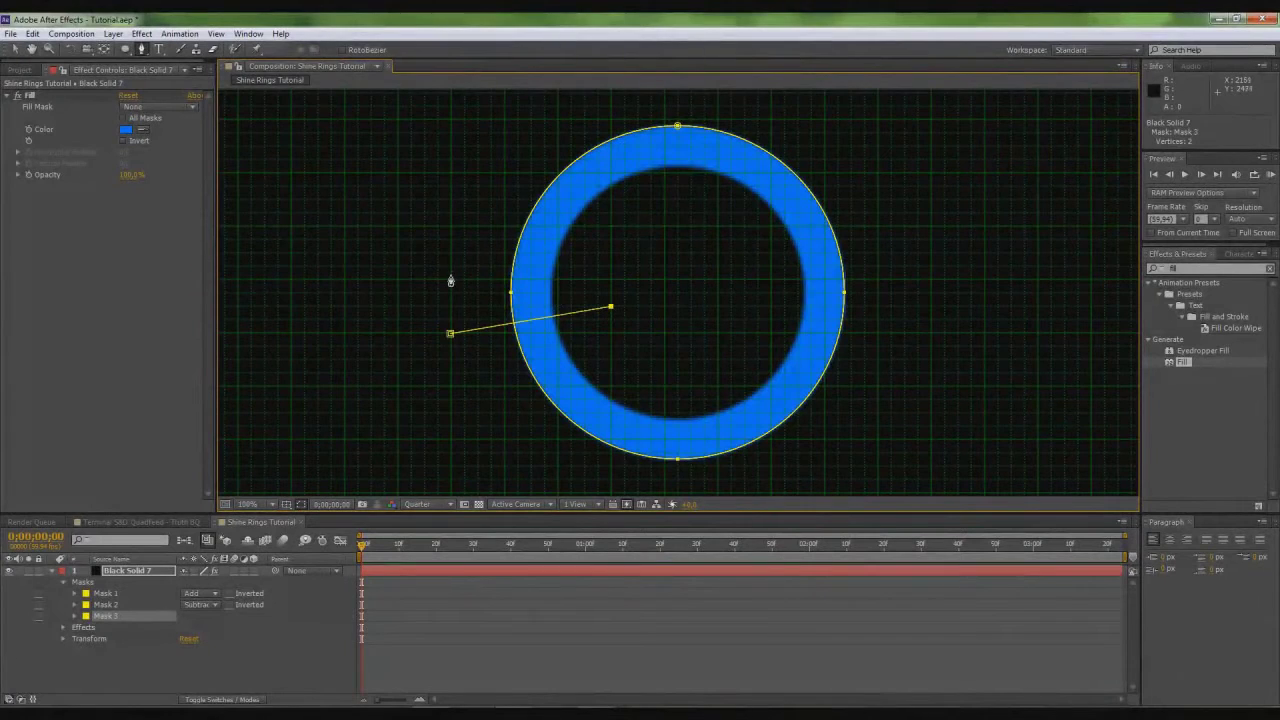
left_click(450, 258)
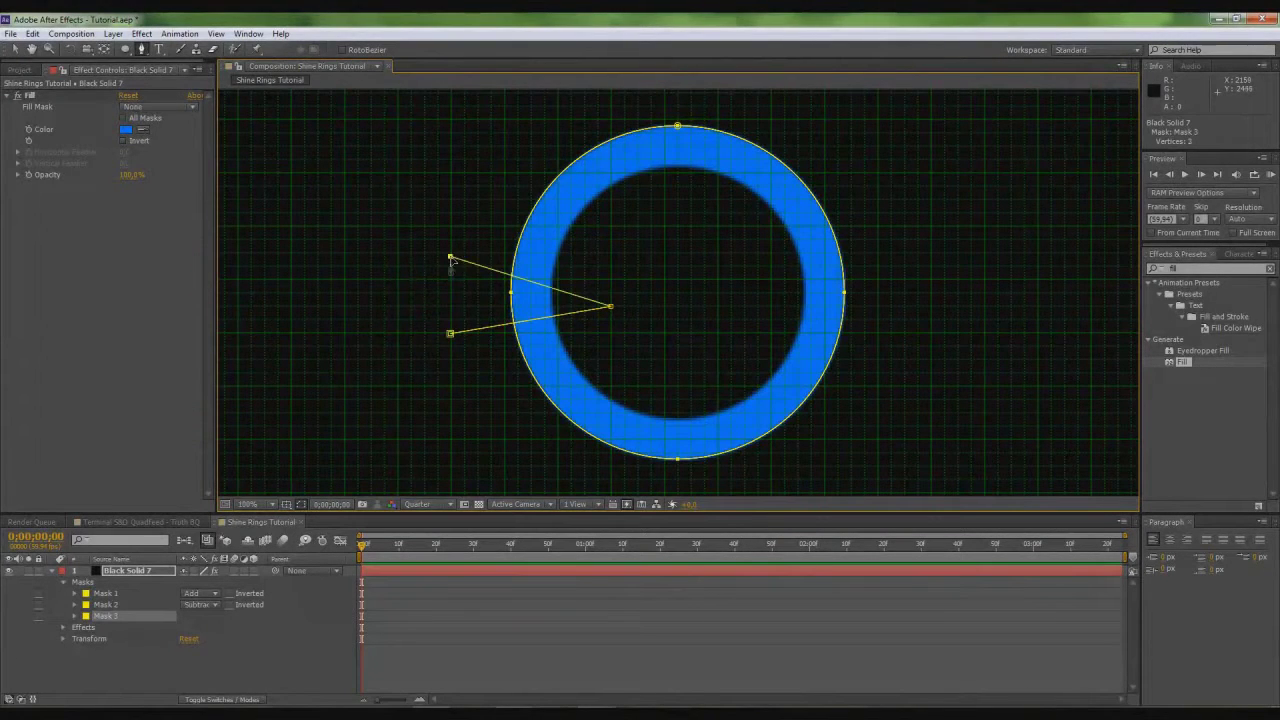
left_click(450, 333)
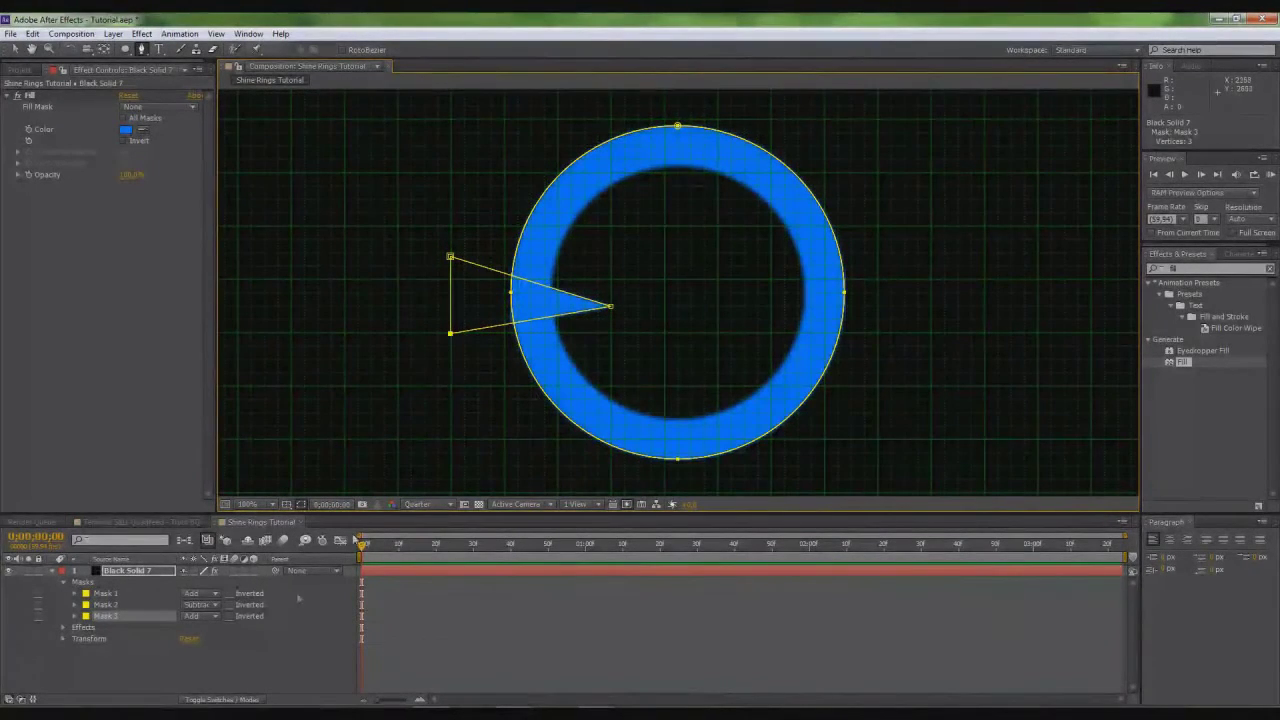
left_click(195, 616)
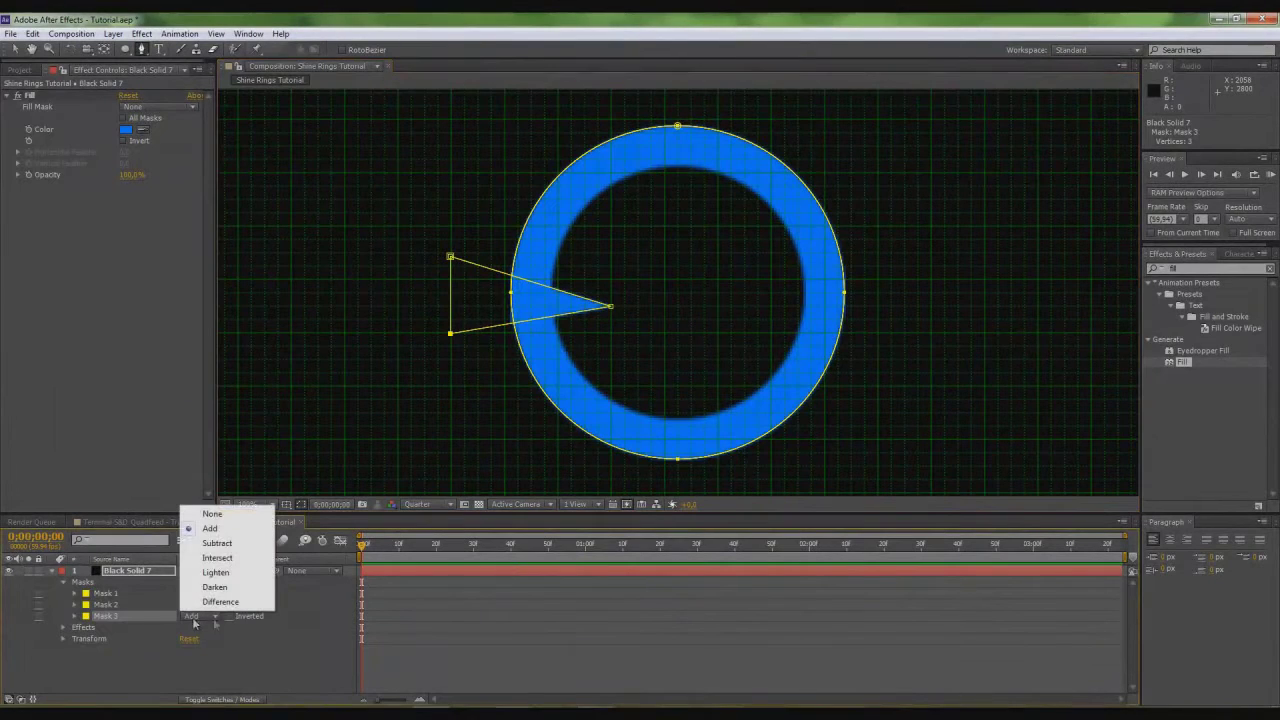
left_click(235, 543)
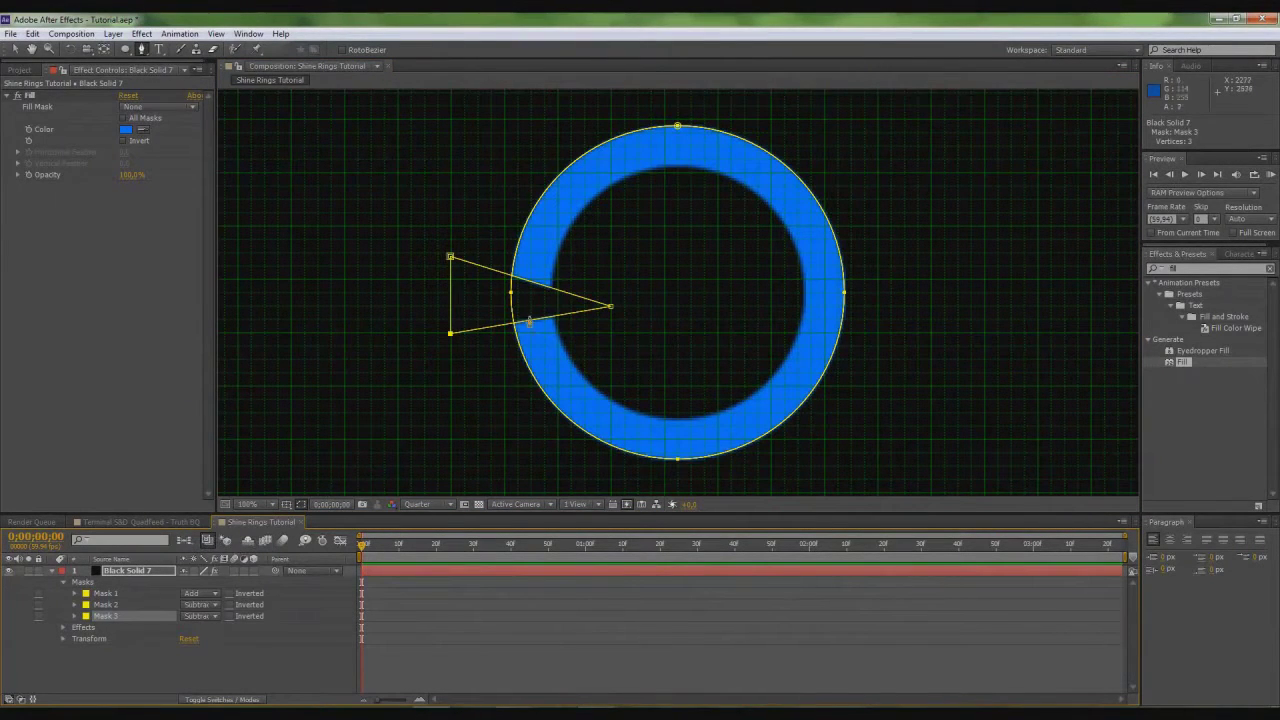
Adjust the triangle's vertices, raising its top point and pulling its tip toward the ring's centre
left_click(14, 49)
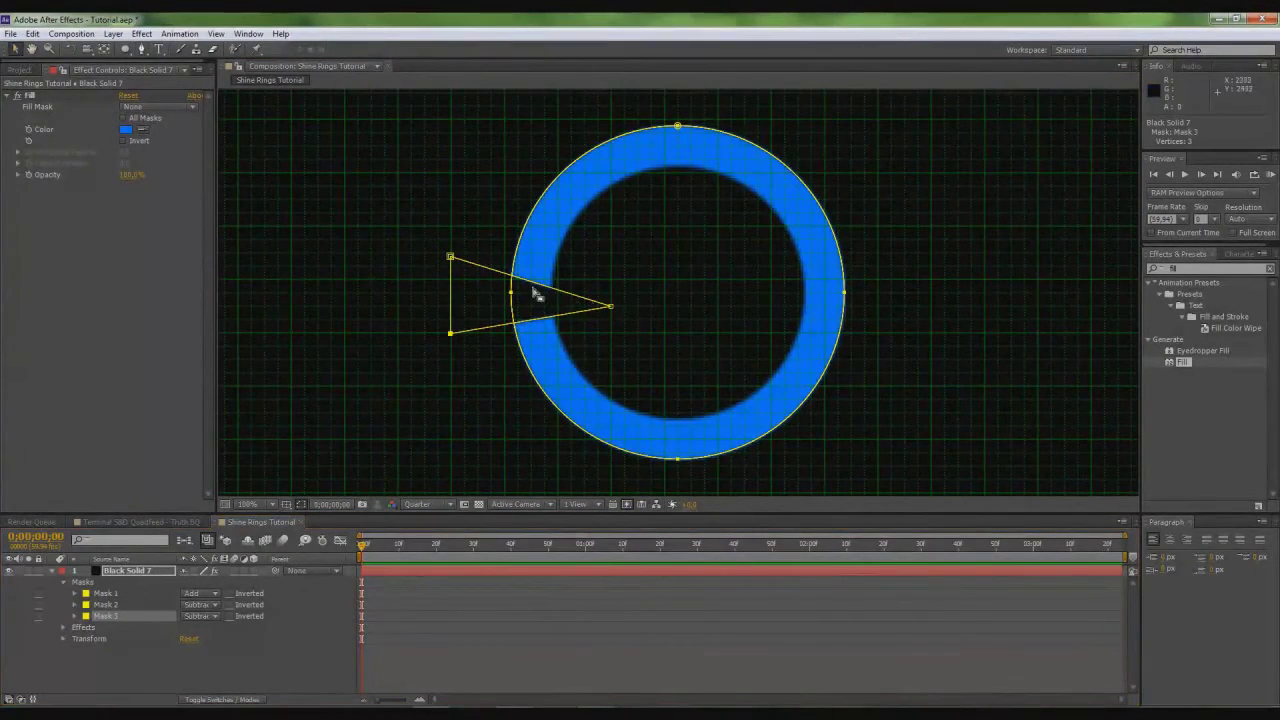
left_click_drag(450, 257, 452, 228)
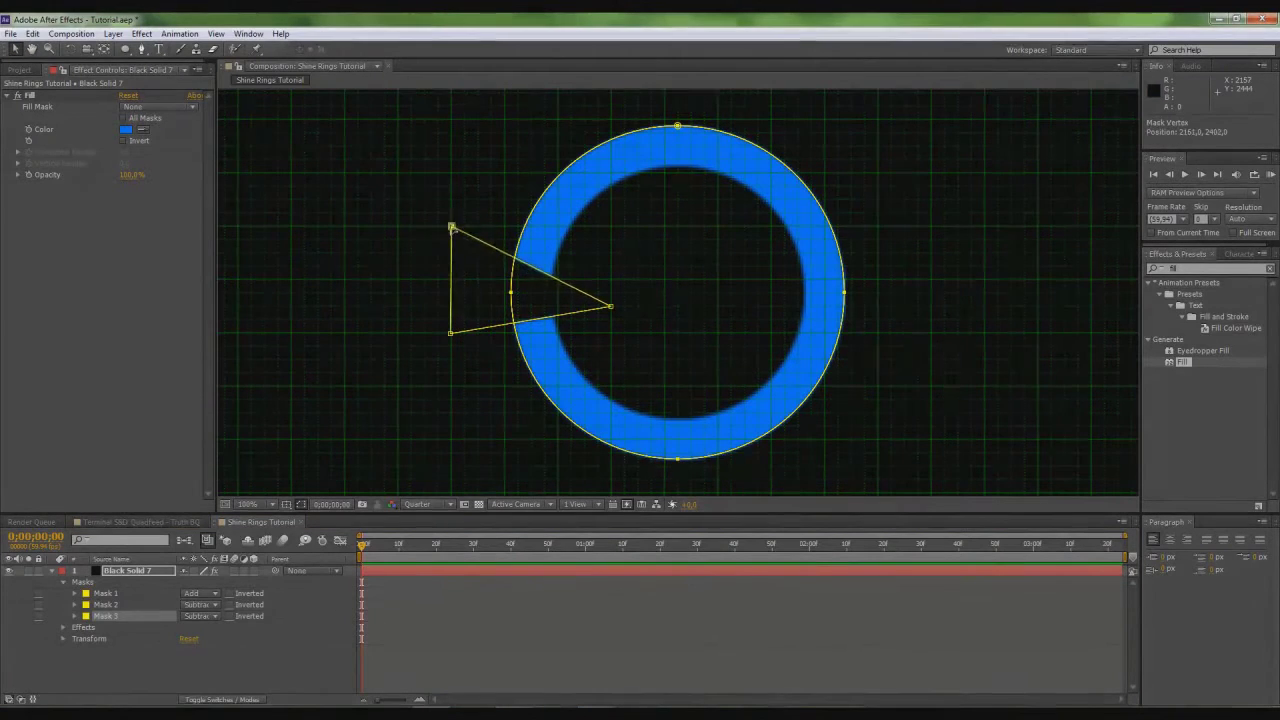
left_click_drag(610, 305, 640, 298)
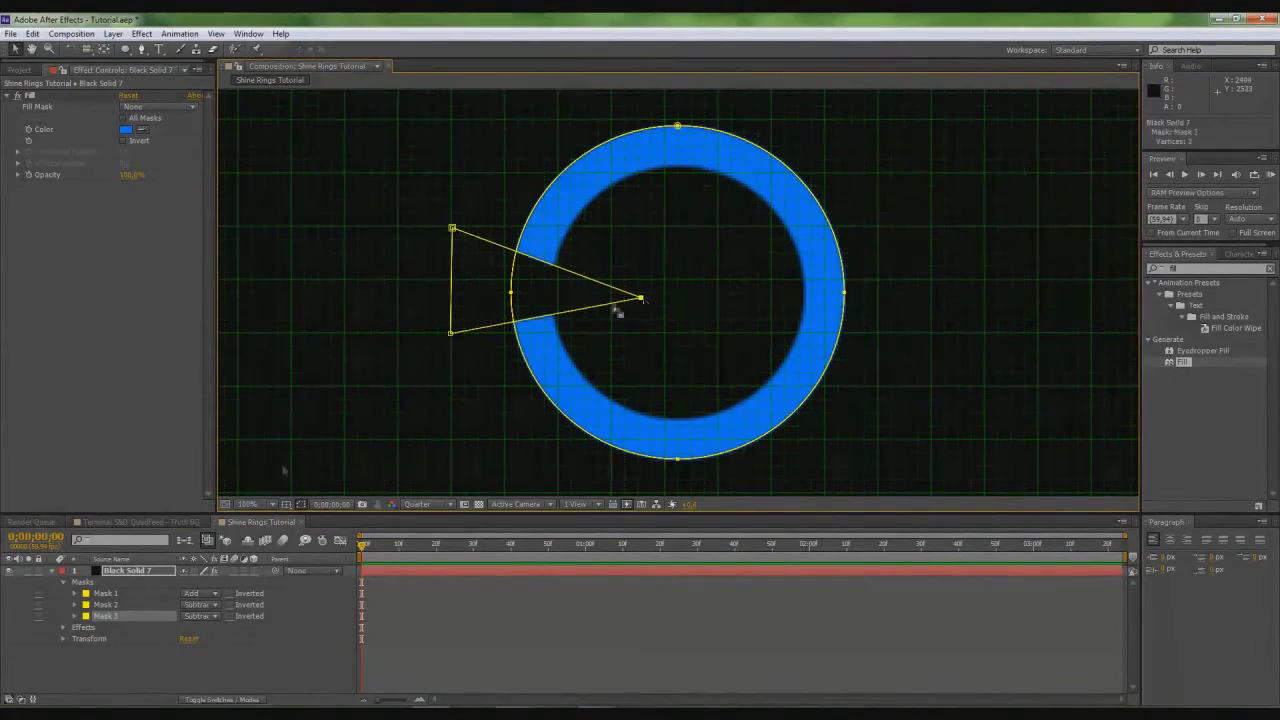
Make five copies of the triangle mask and rotate one to notch the ring's top
key("ctrl+d")
key("ctrl+d")
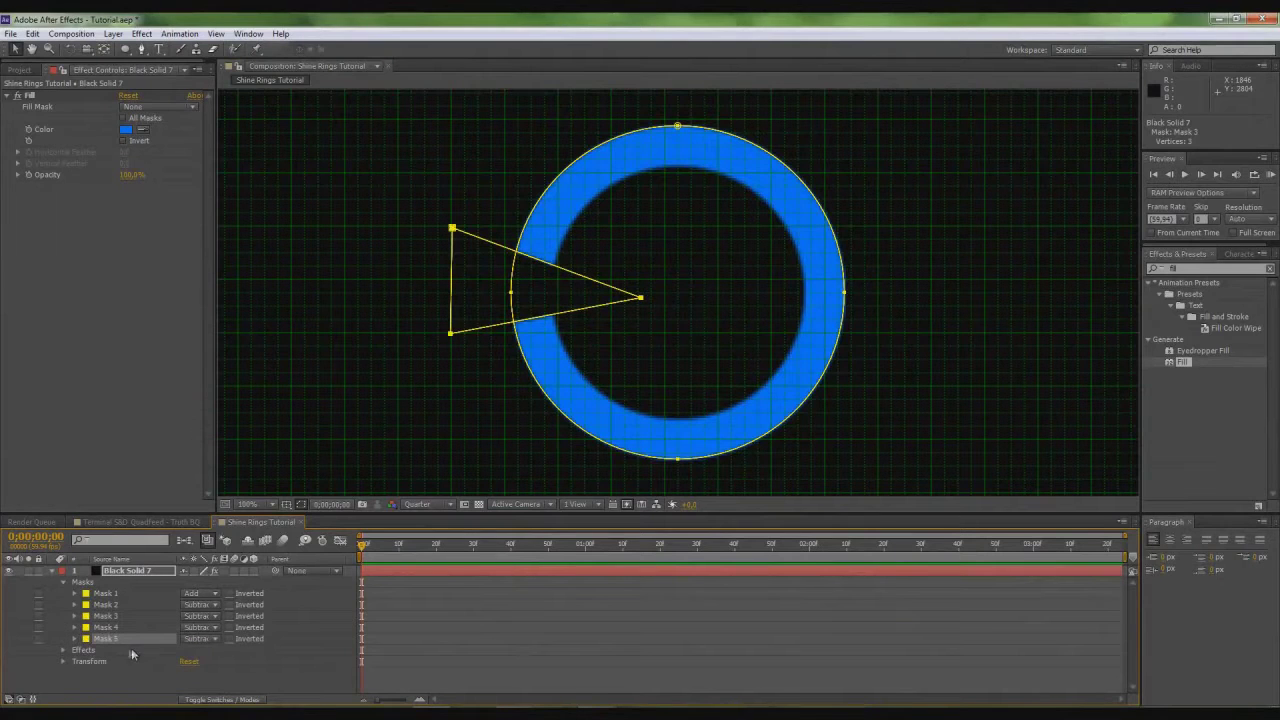
key("ctrl+d")
key("ctrl+d")
key("ctrl+d")
left_click(121, 614)
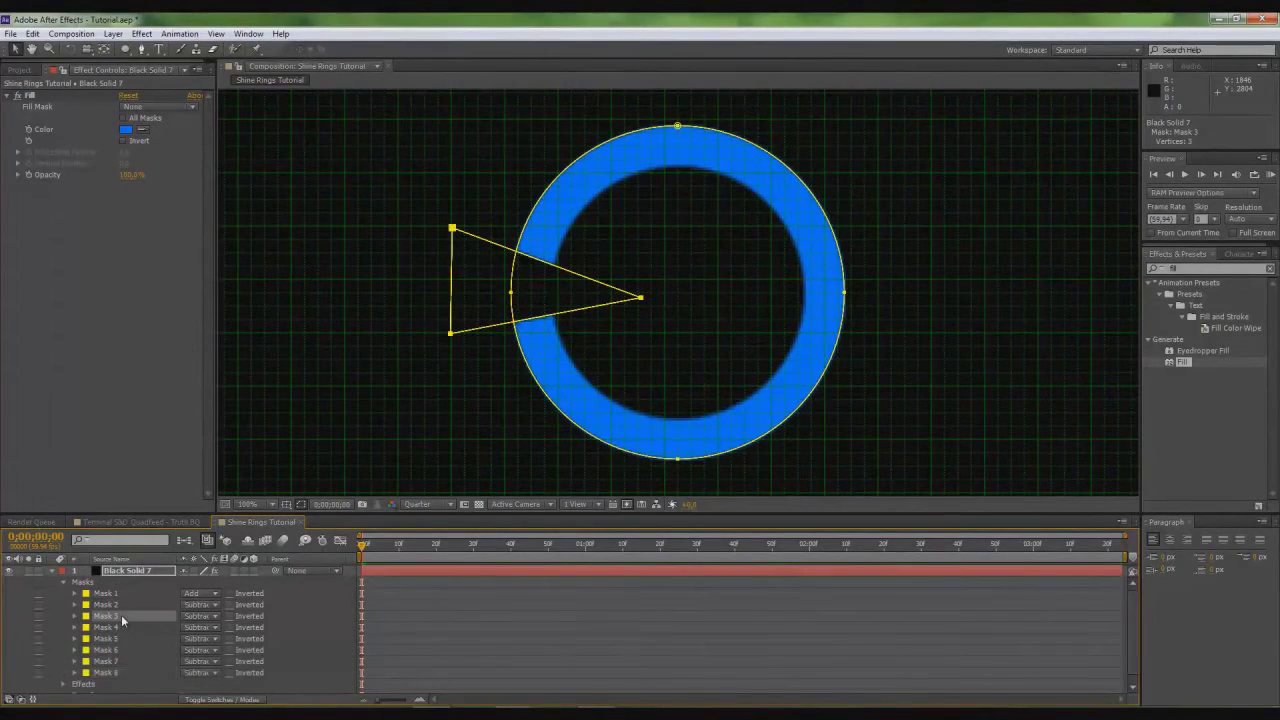
double_click(509, 281)
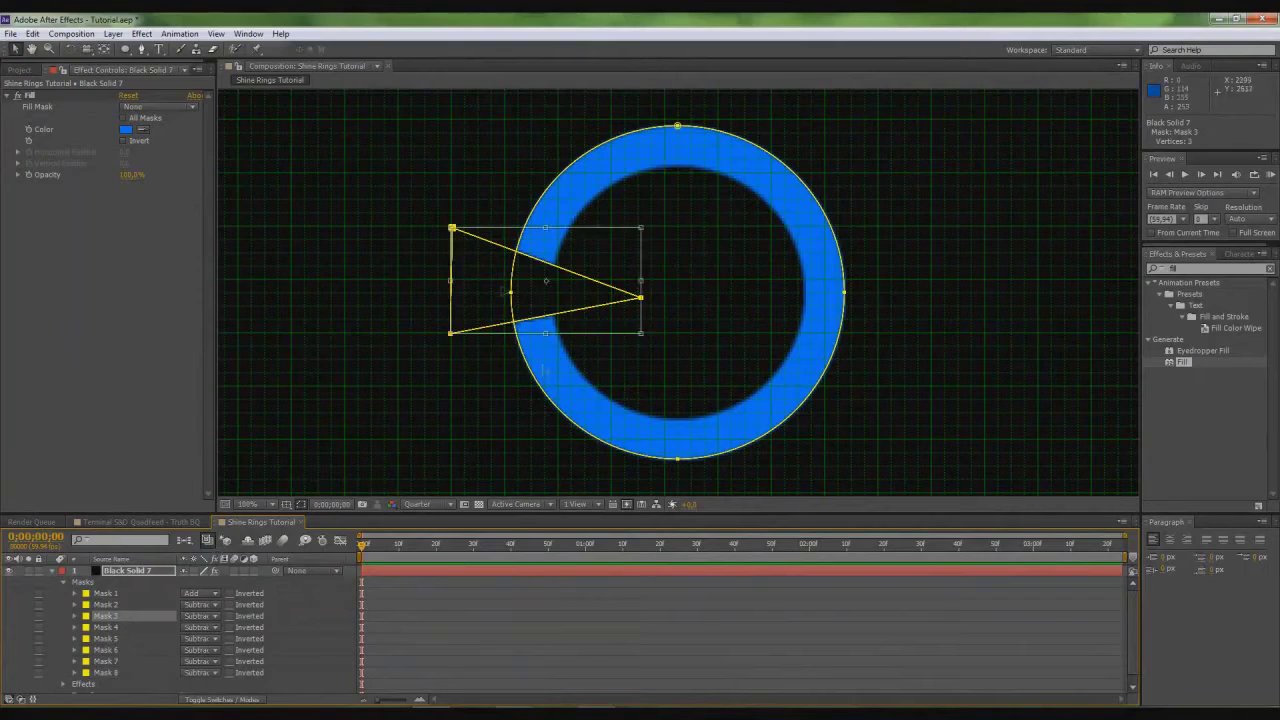
key("comma")
key("comma")
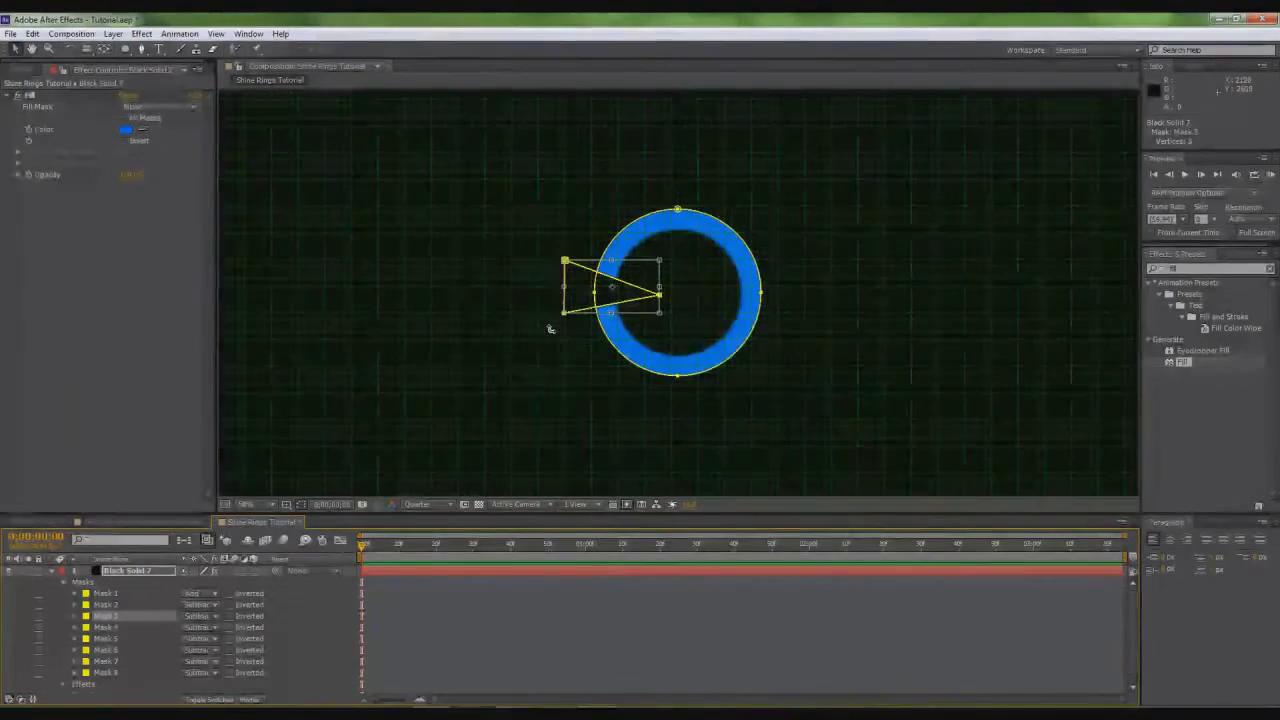
key("period")
key("period")
key("comma")
left_click_drag(441, 216, 670, 262)
left_click(480, 646)
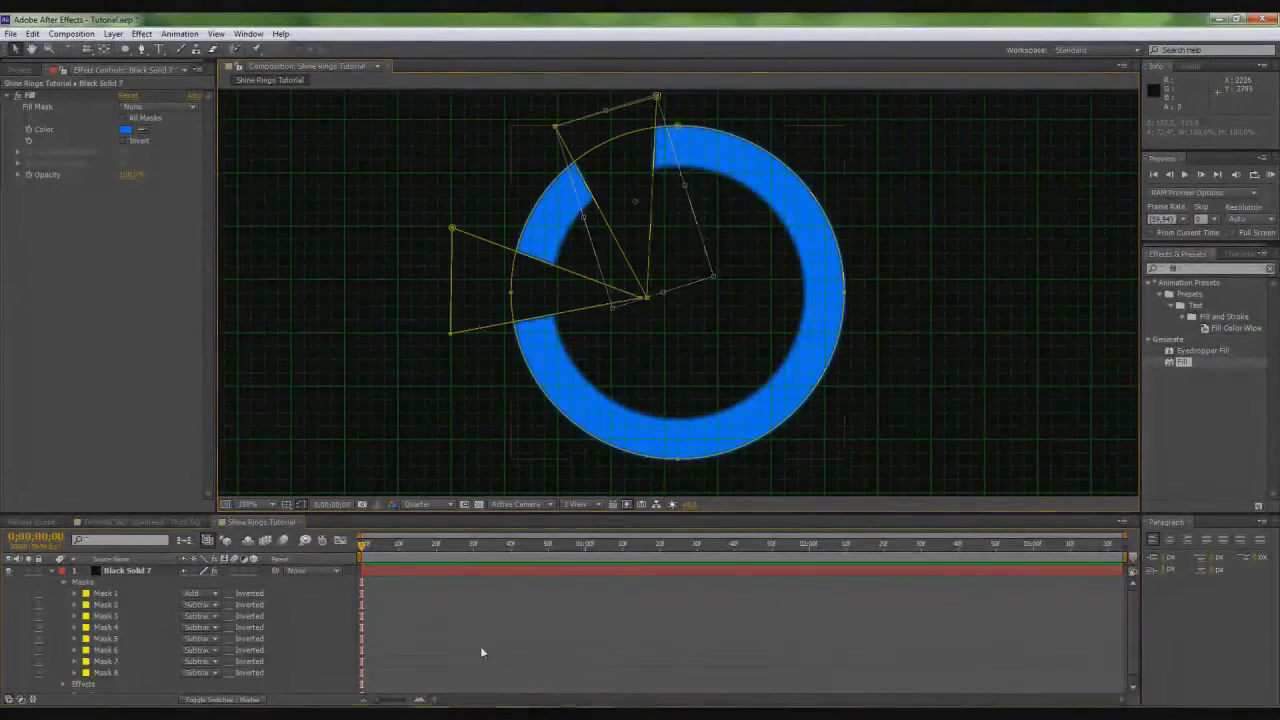
Check the notched ring without mask outlines, then reselect Mask 3 and zoom in
left_click(492, 323)
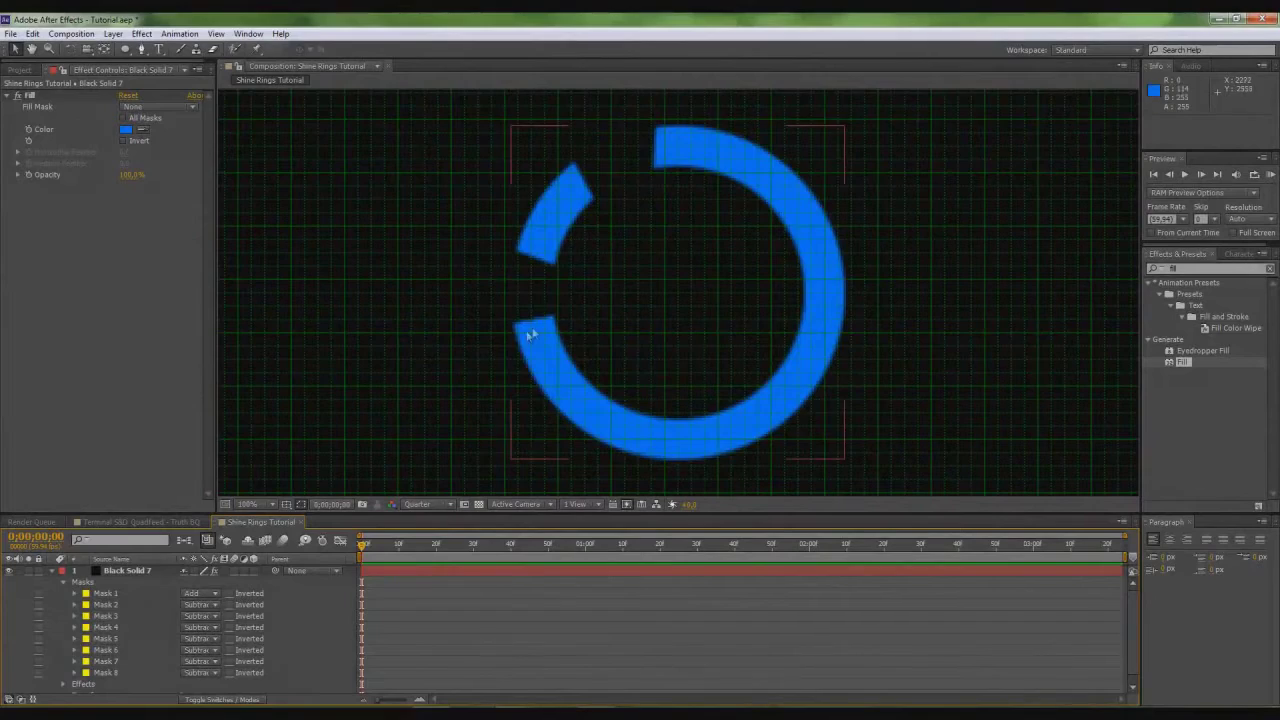
key("comma")
key("comma")
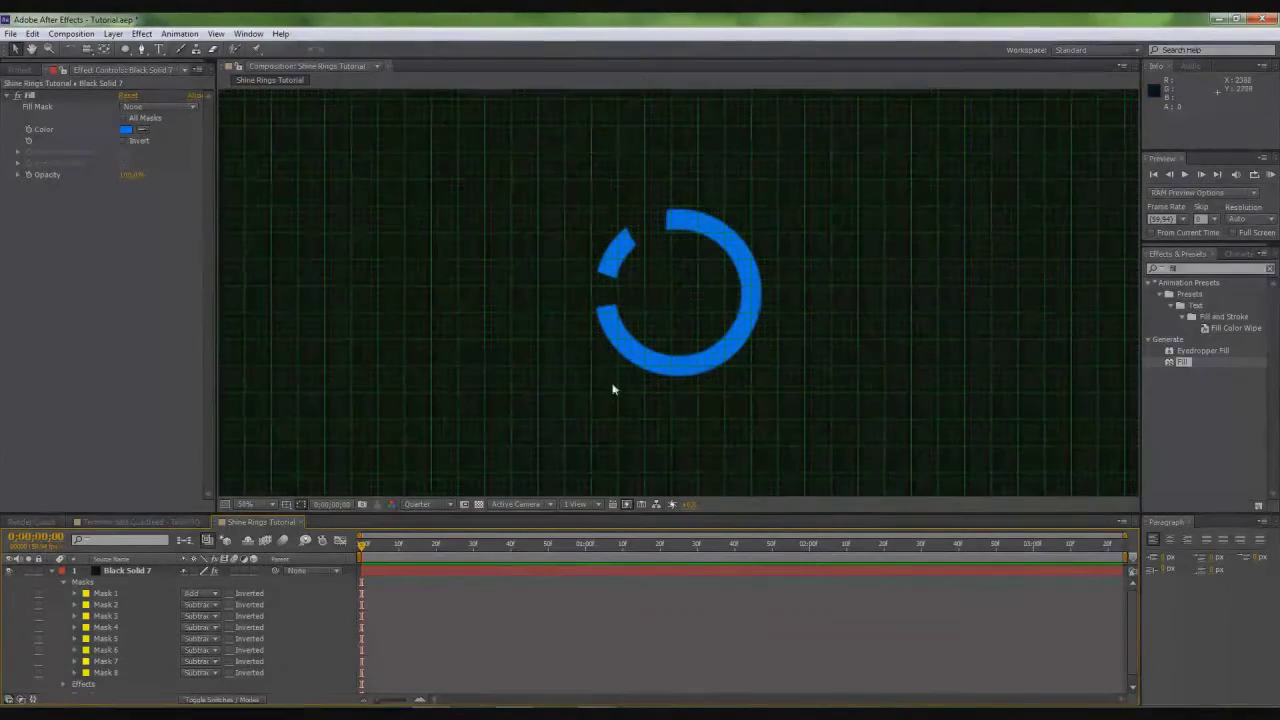
left_click(113, 619)
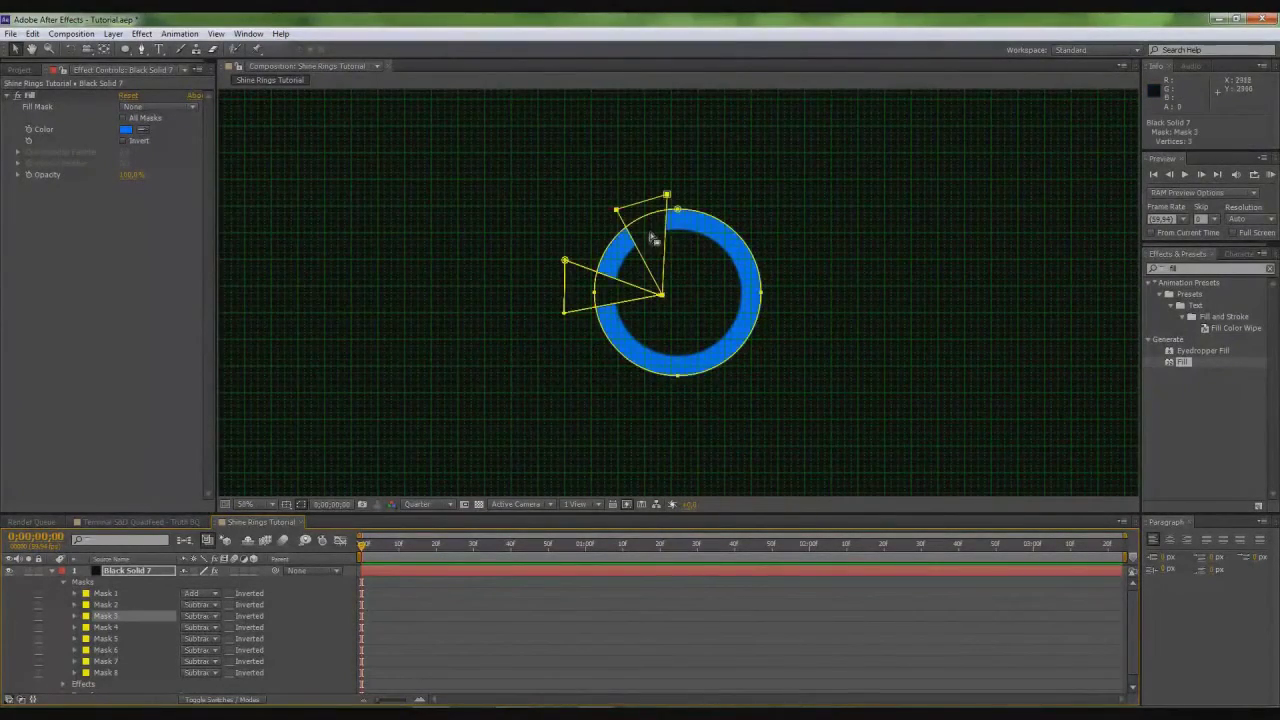
key("period")
key("period")
key("period")
key("period")
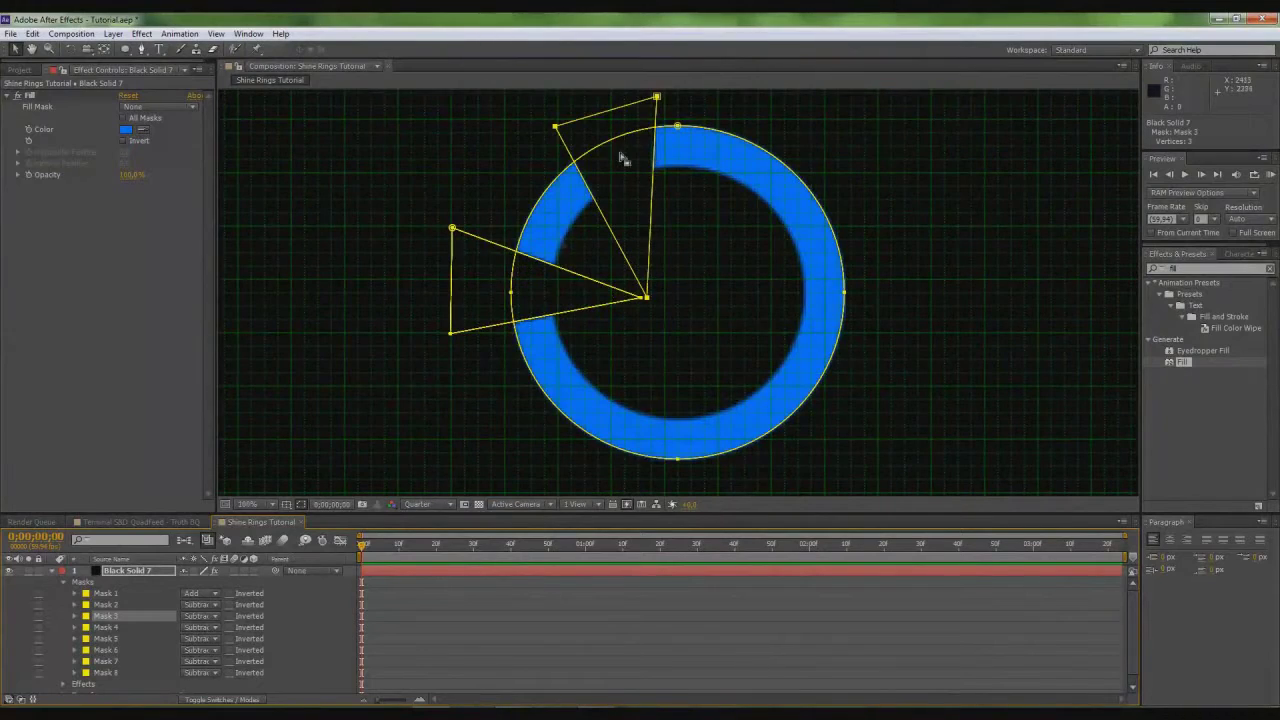
Rotate Mask 3 to the ring's top and Mask 4 to its top right
double_click(625, 260)
left_click_drag(511, 126, 626, 163)
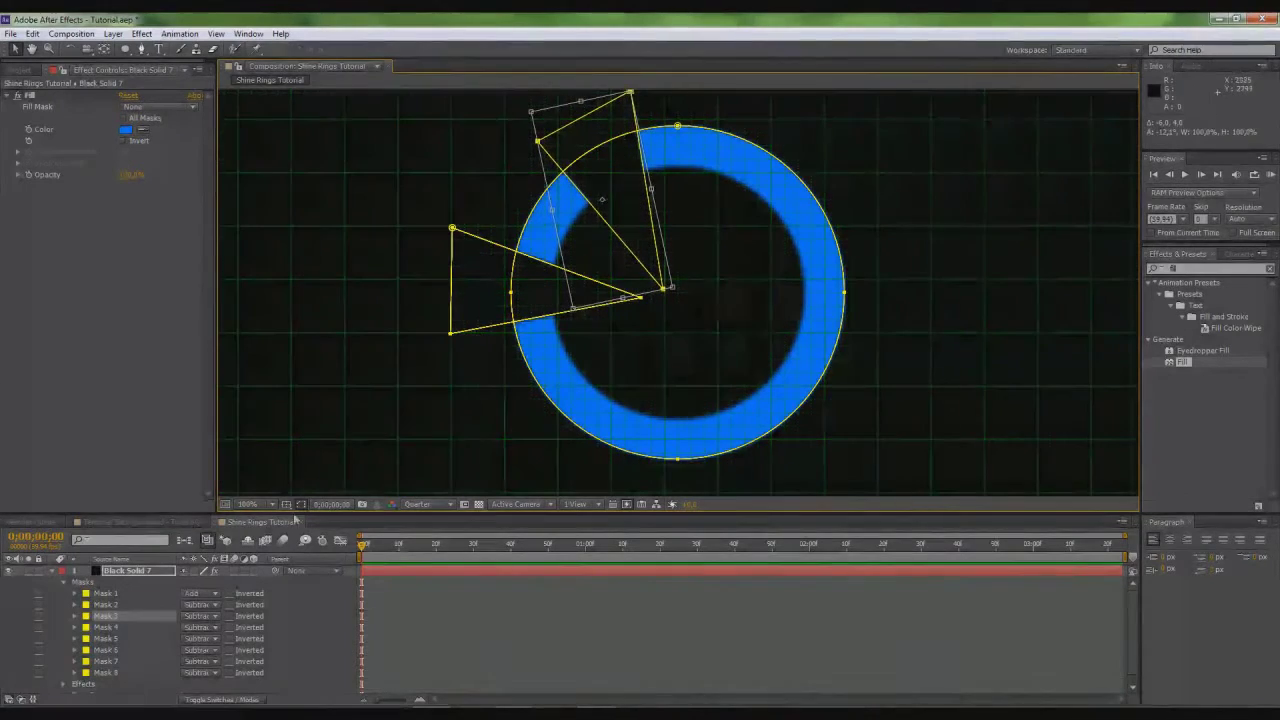
double_click(490, 326)
left_click_drag(494, 362, 895, 170)
left_click(451, 340)
Rotate Masks 5 and 6 to notch the ring's right and lower-right sides
double_click(451, 335)
left_click_drag(419, 310, 460, 200)
left_click_drag(634, 320, 885, 340)
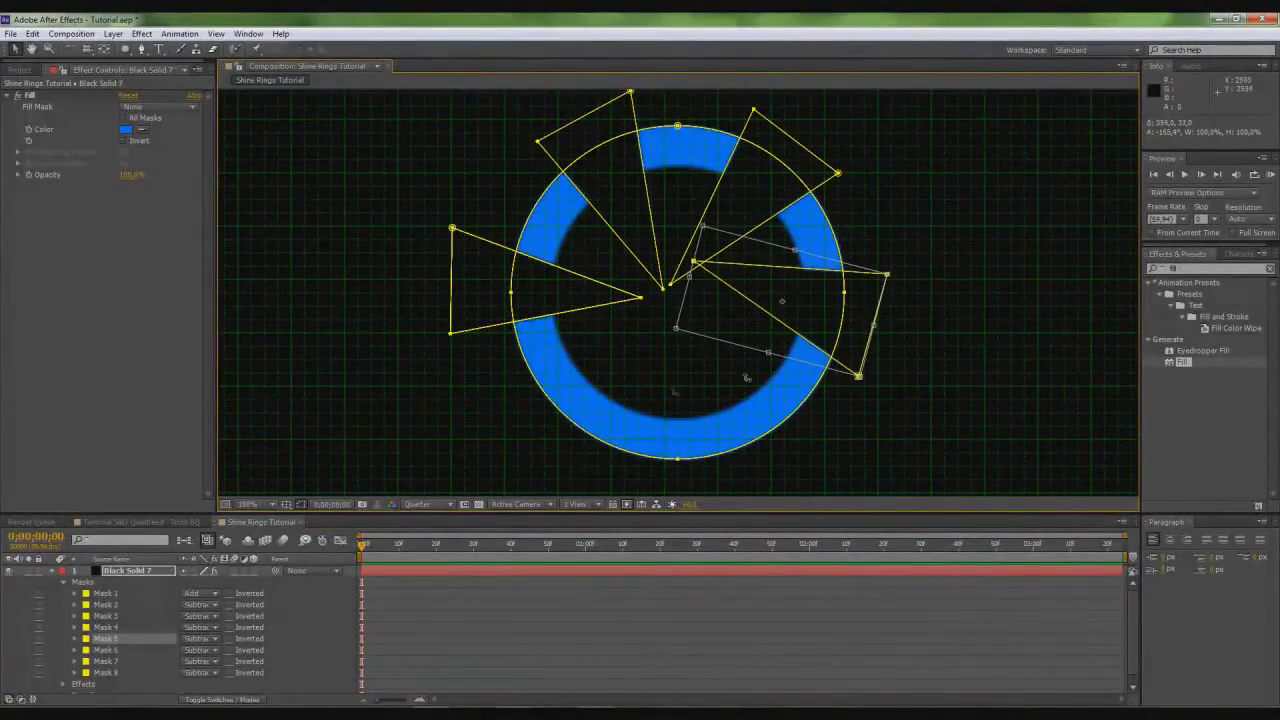
left_click(451, 333)
double_click(451, 333)
left_click_drag(508, 428, 828, 476)
left_click(451, 333)
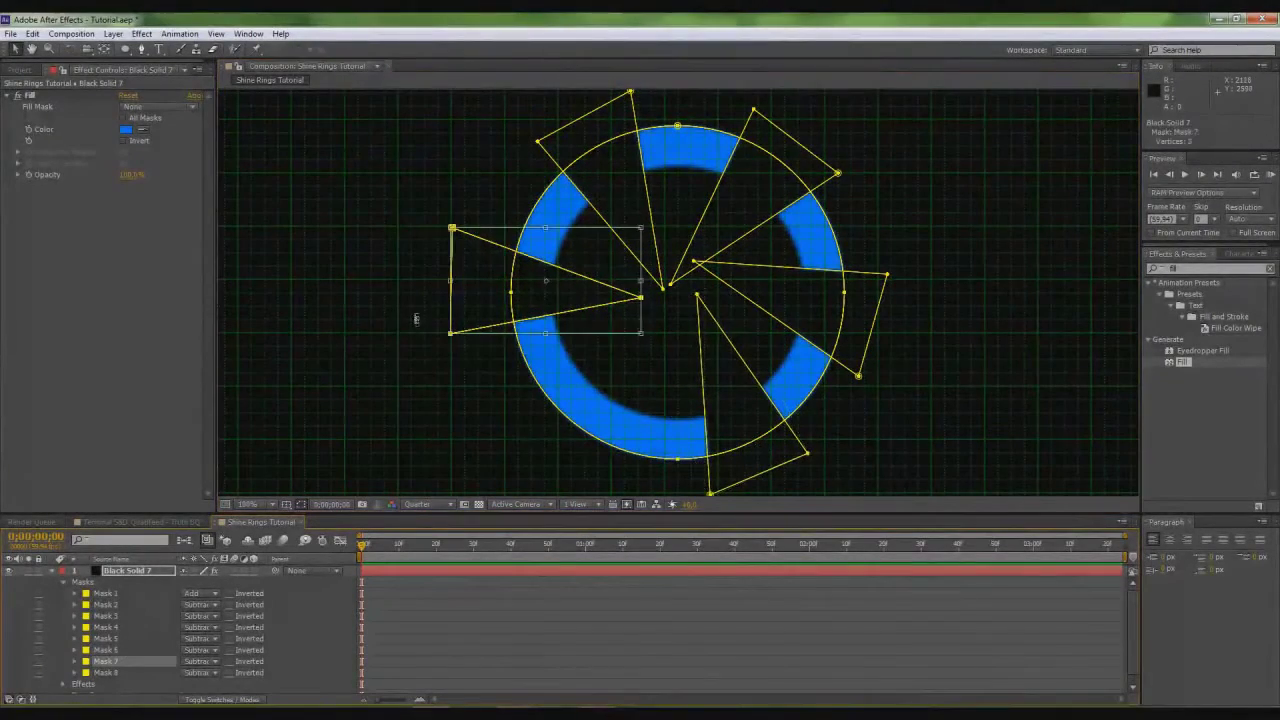
Rotate Mask 7 toward the ring's bottom and Mask 8 about -62° to the lower left
double_click(451, 333)
left_click_drag(455, 360, 560, 430)
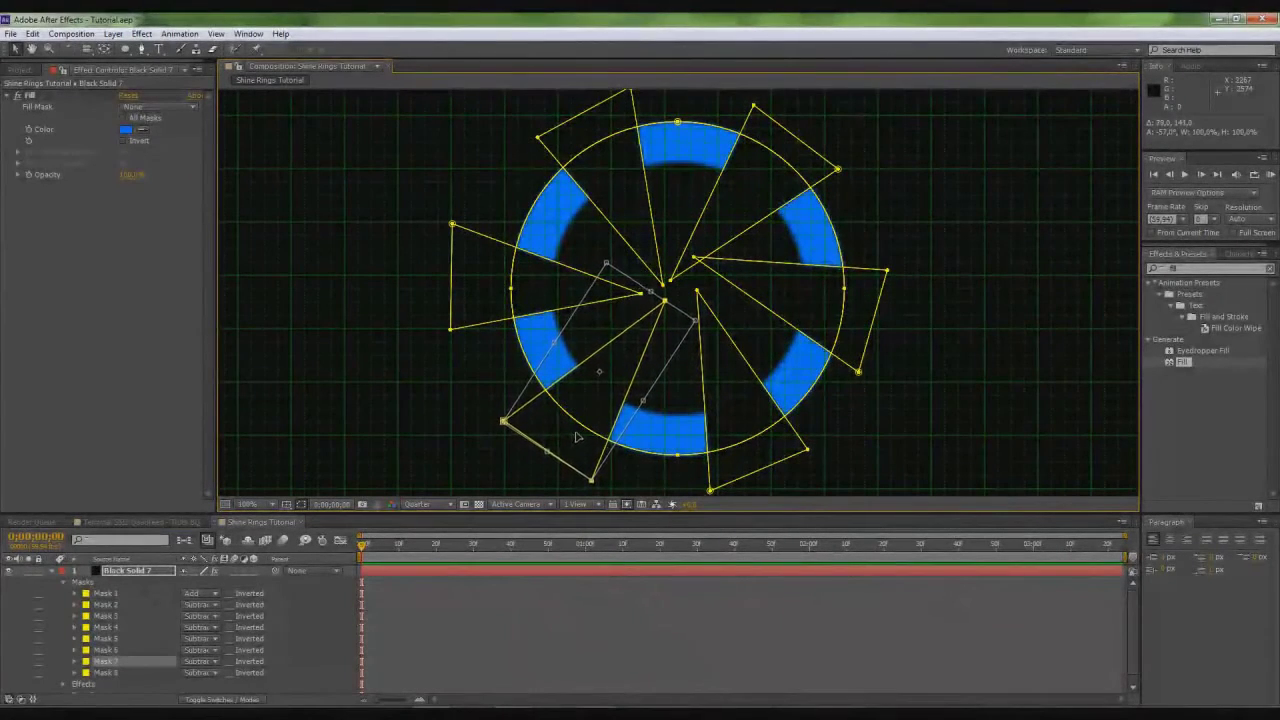
left_click(88, 675)
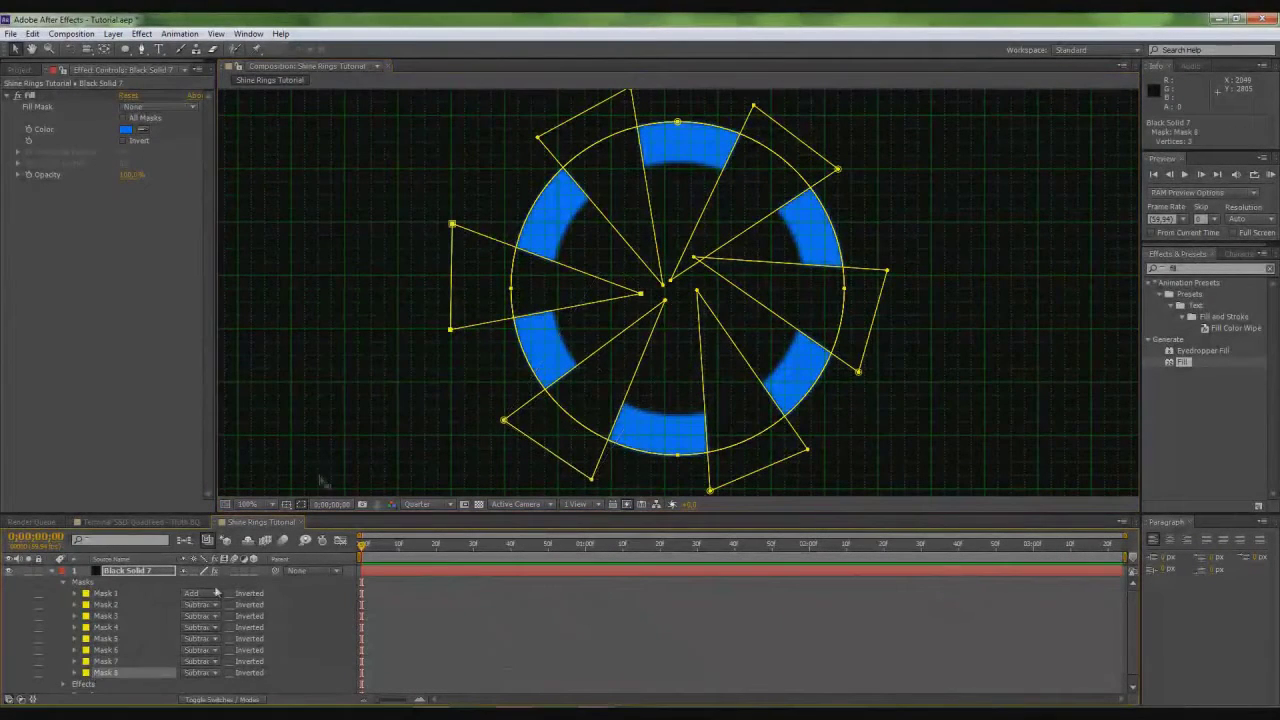
double_click(475, 313)
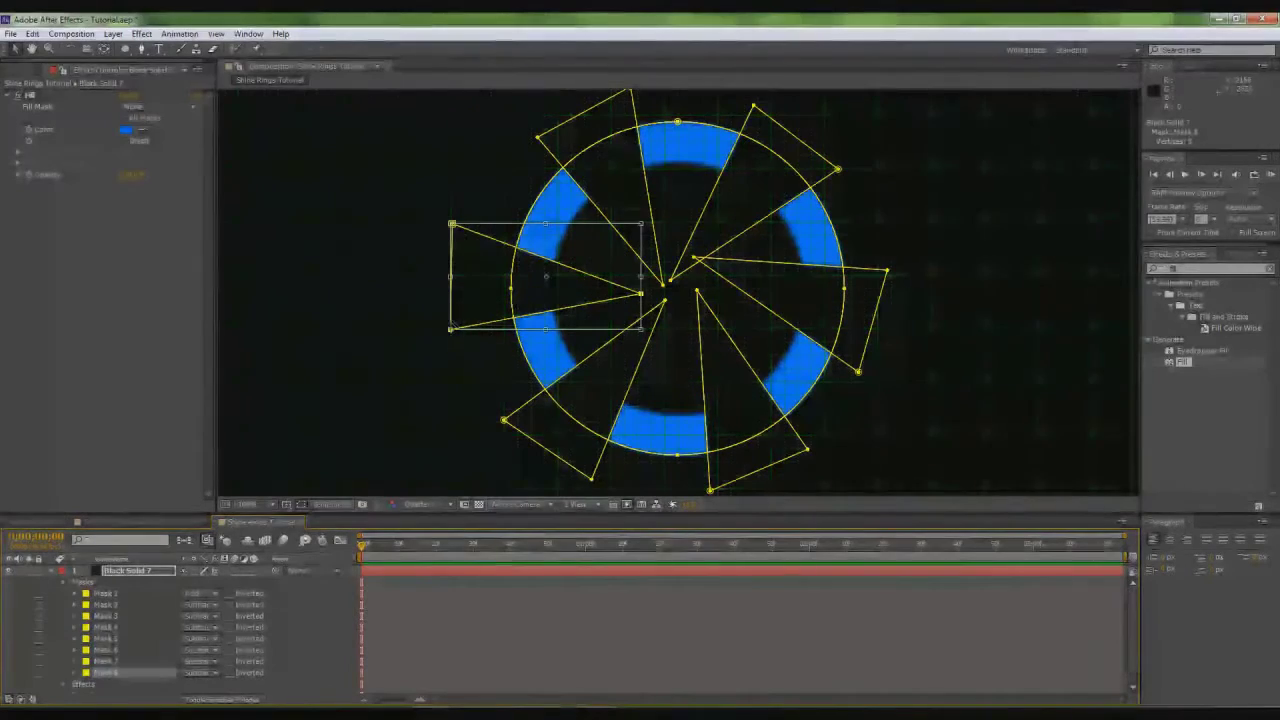
left_click_drag(445, 338, 543, 402)
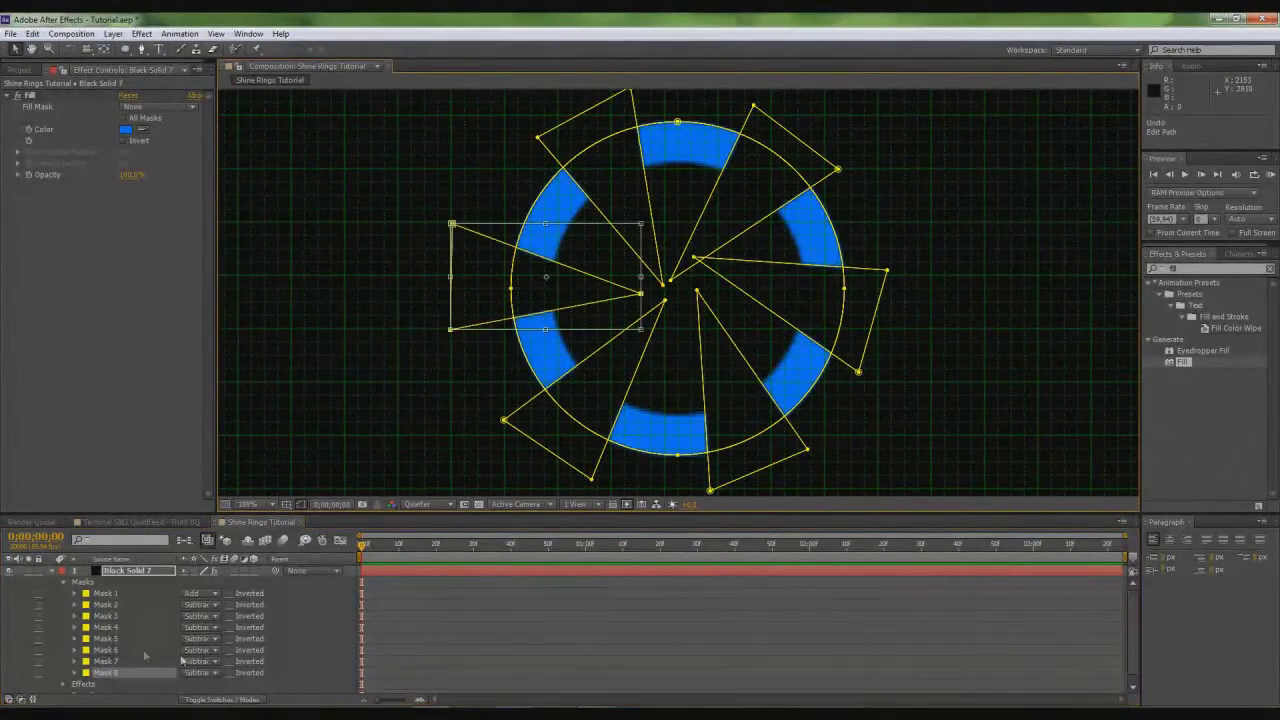
left_click(105, 649)
Make Black Solid 7 3D and keyframe Z Rotation from 0 to added revolutions at the end
left_click(55, 572)
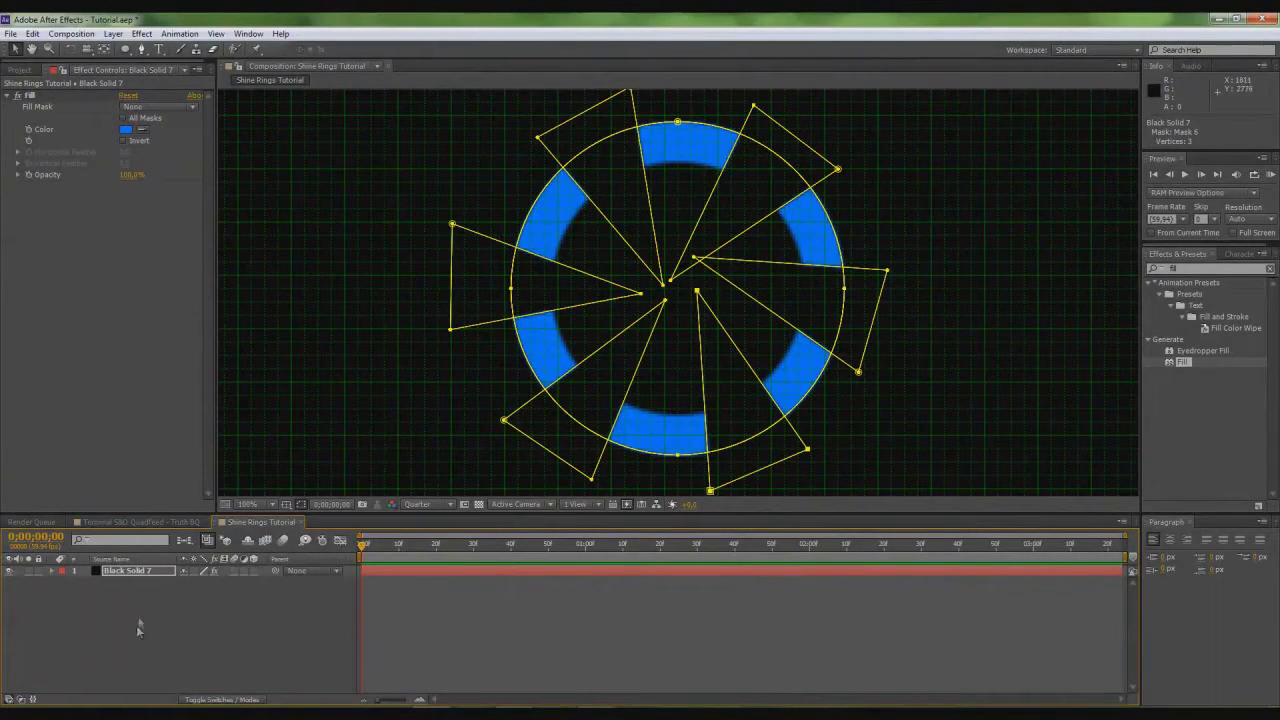
left_click(112, 572)
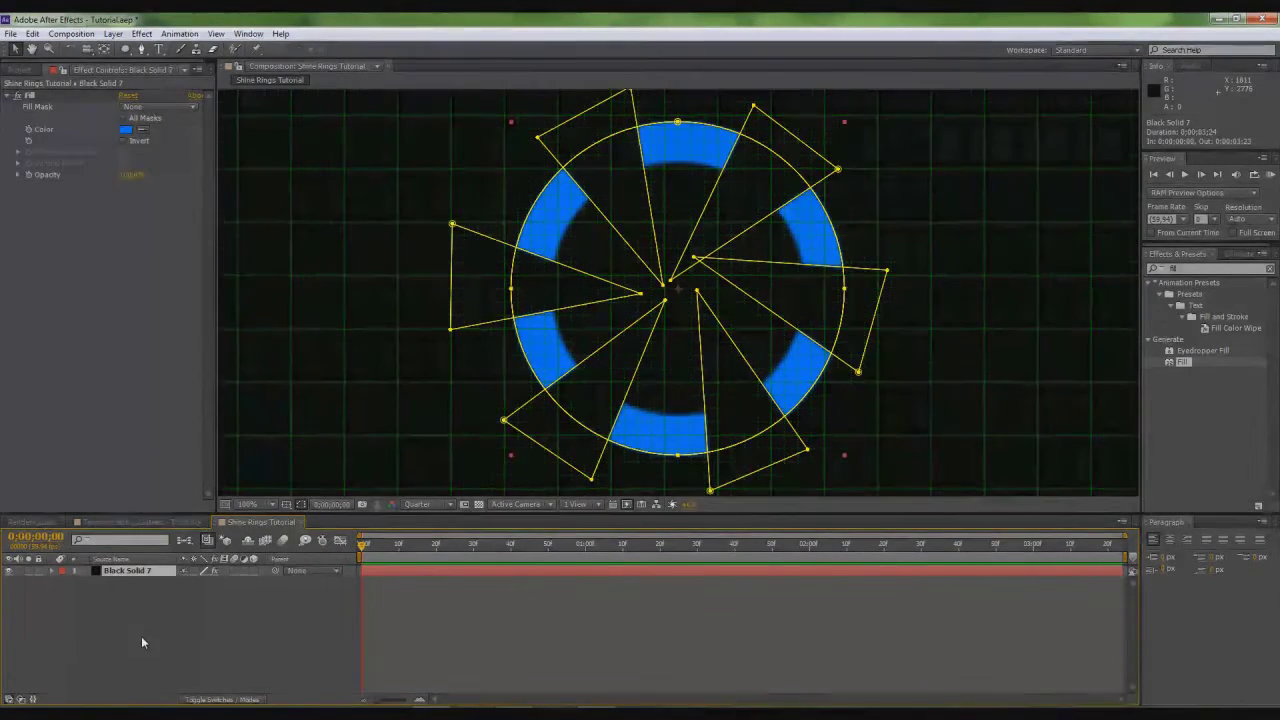
key("r")
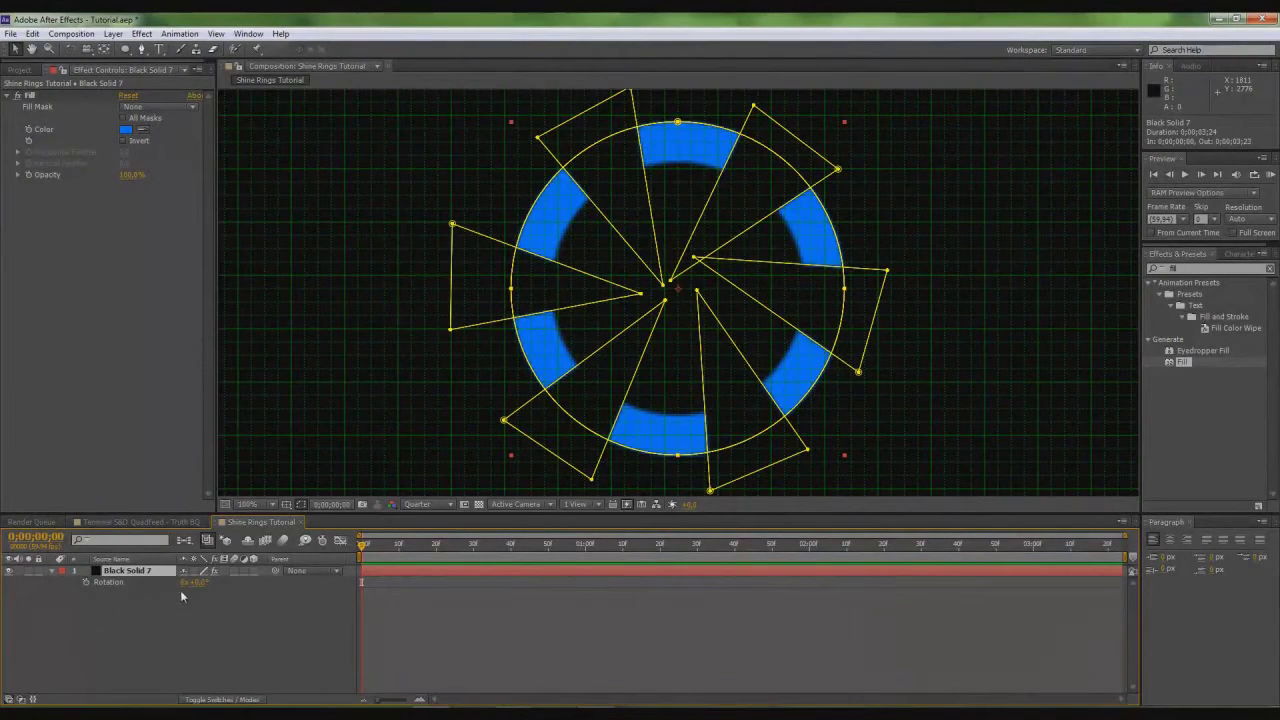
left_click(256, 573)
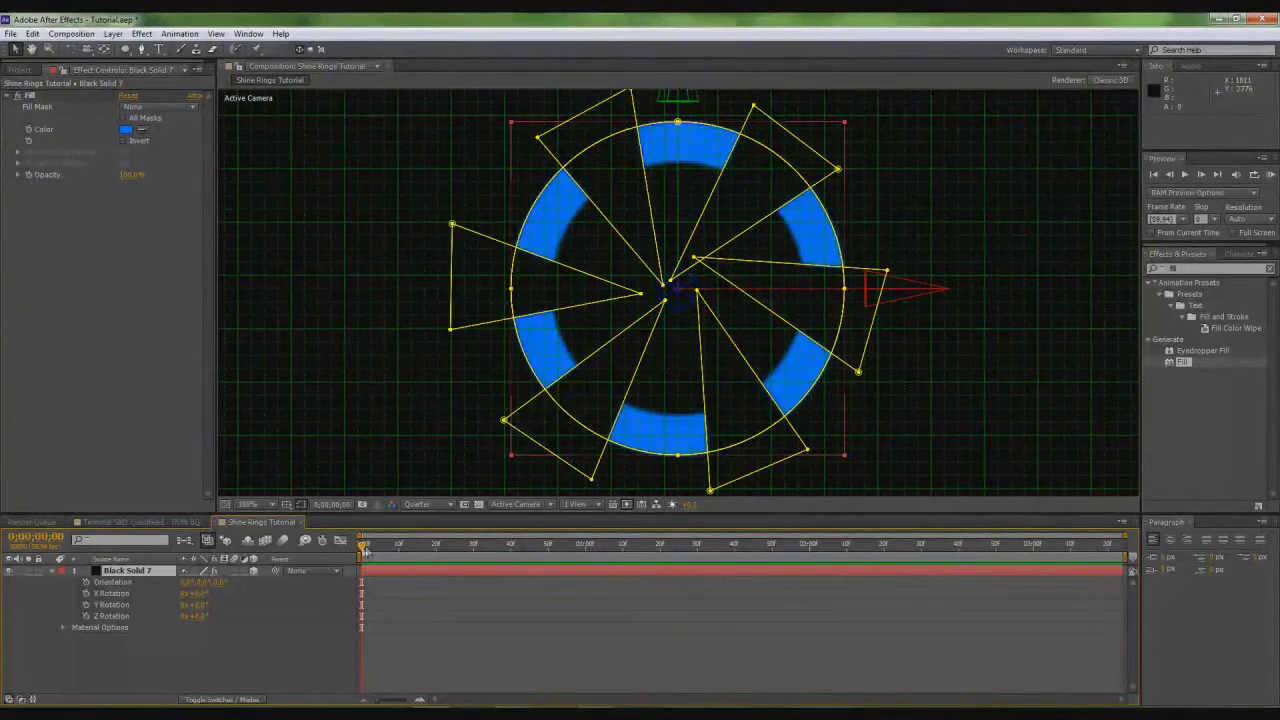
left_click(86, 618)
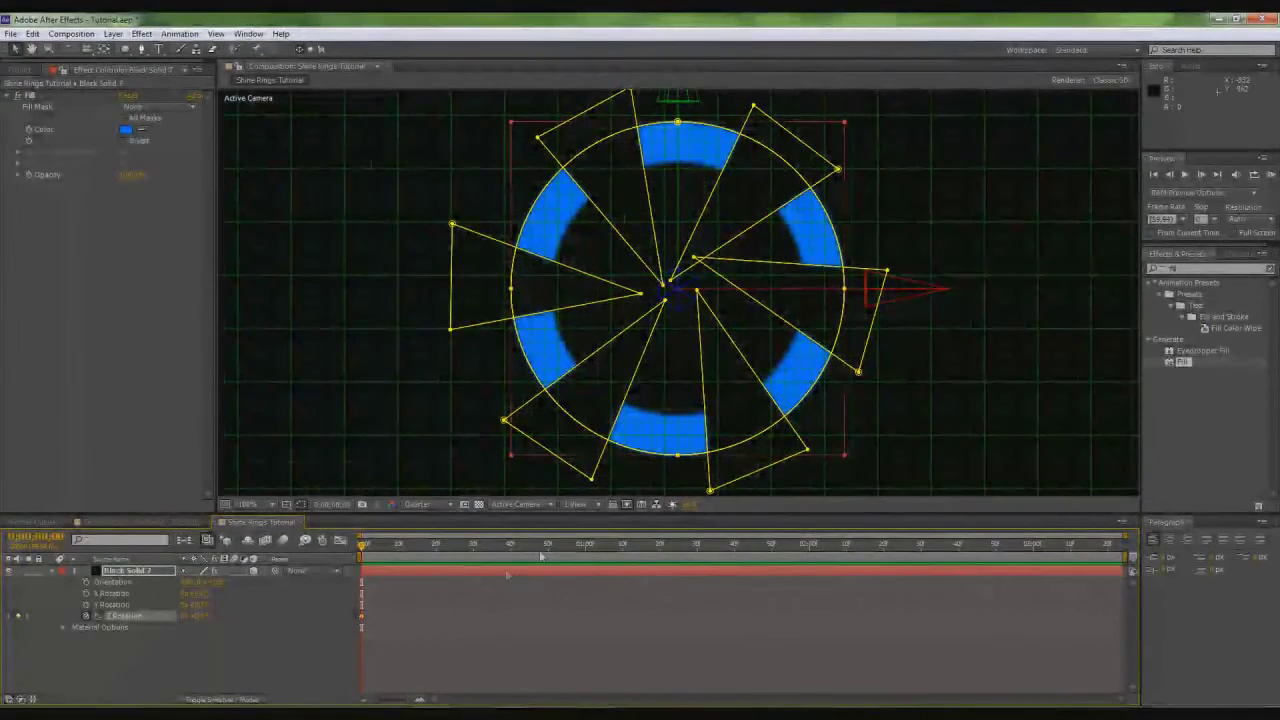
left_click(1122, 546)
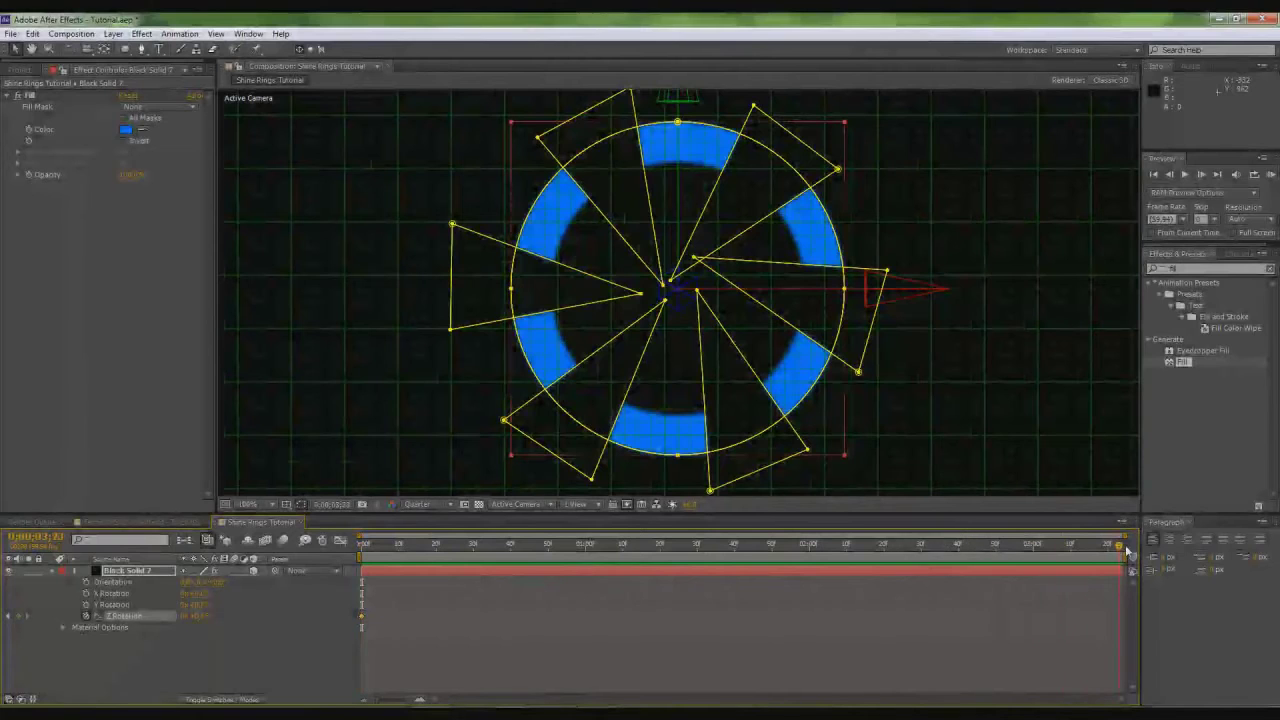
left_click(189, 616)
key("Return")
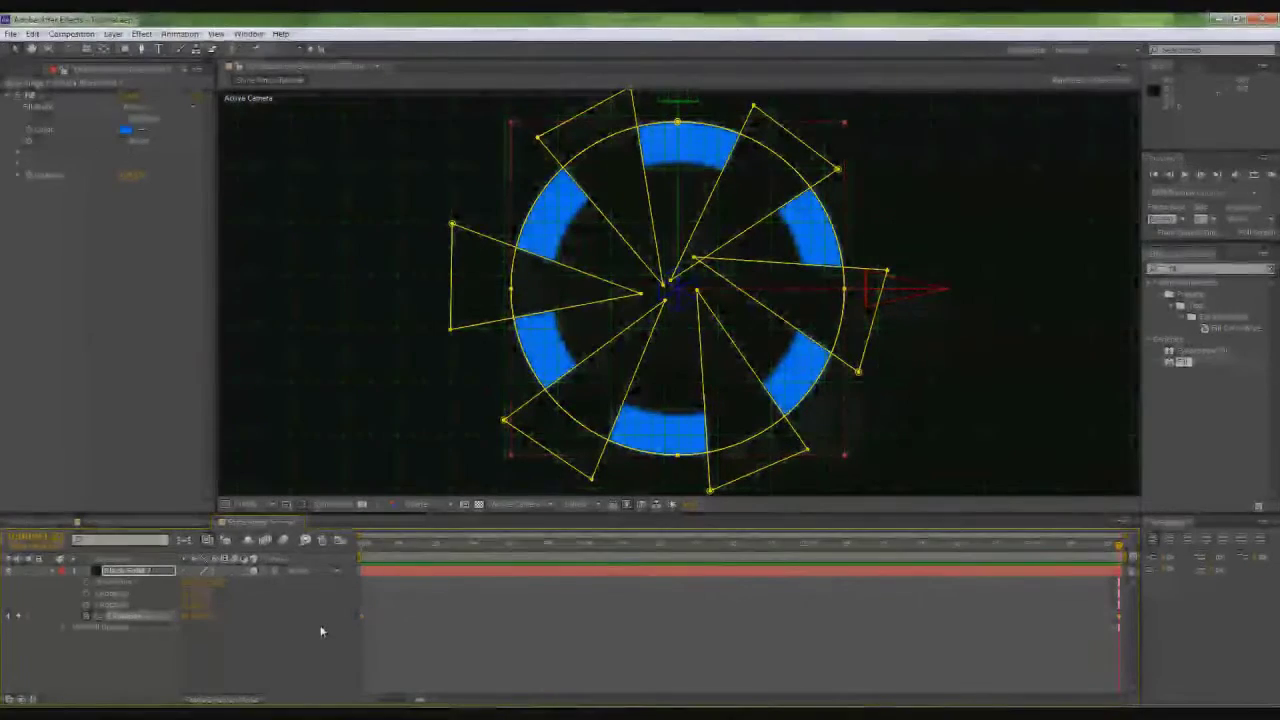
Scrub the timeline to preview the spin and turn off the grid display
scroll(491, 349, "down", 3)
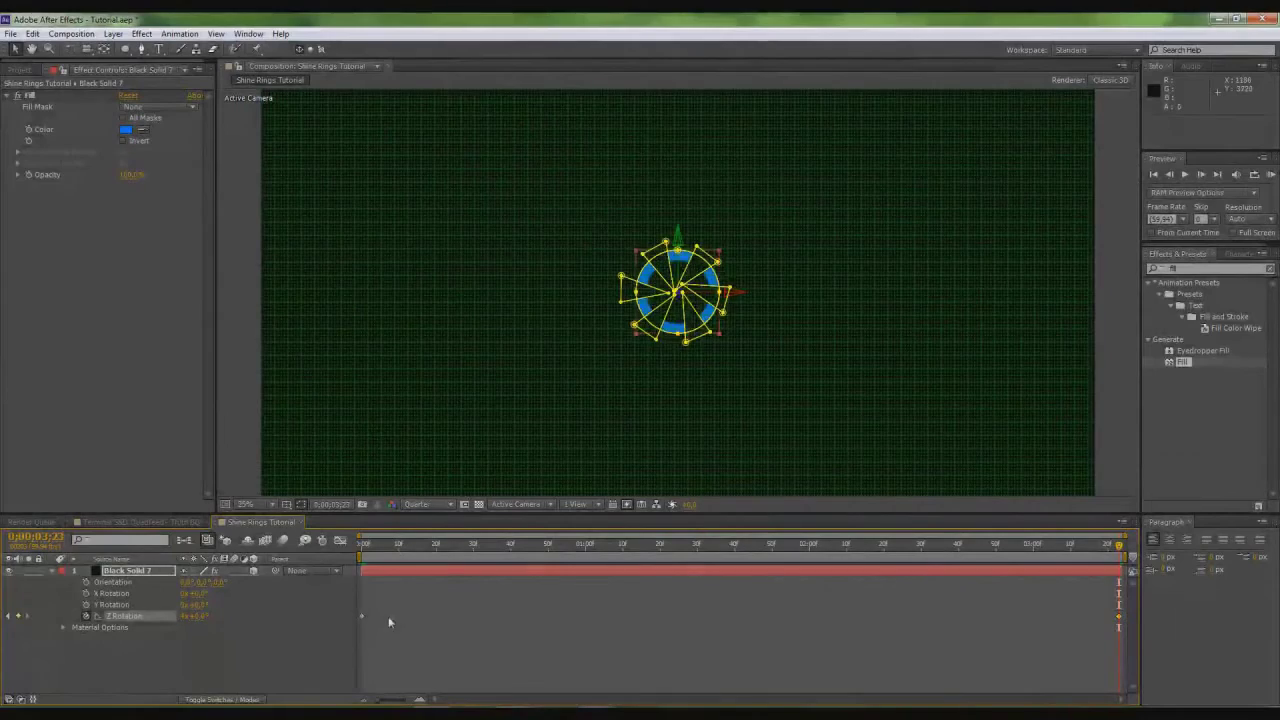
left_click(389, 622)
left_click_drag(372, 546, 450, 551)
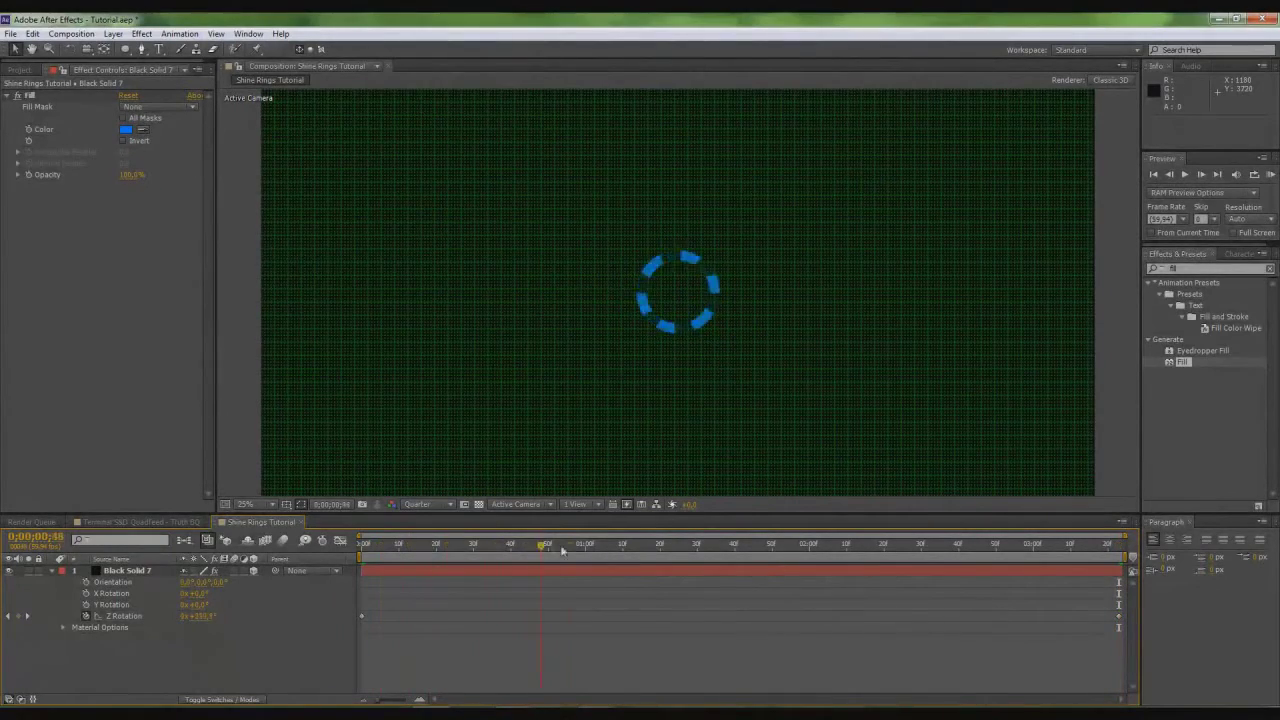
left_click(285, 505)
left_click(312, 551)
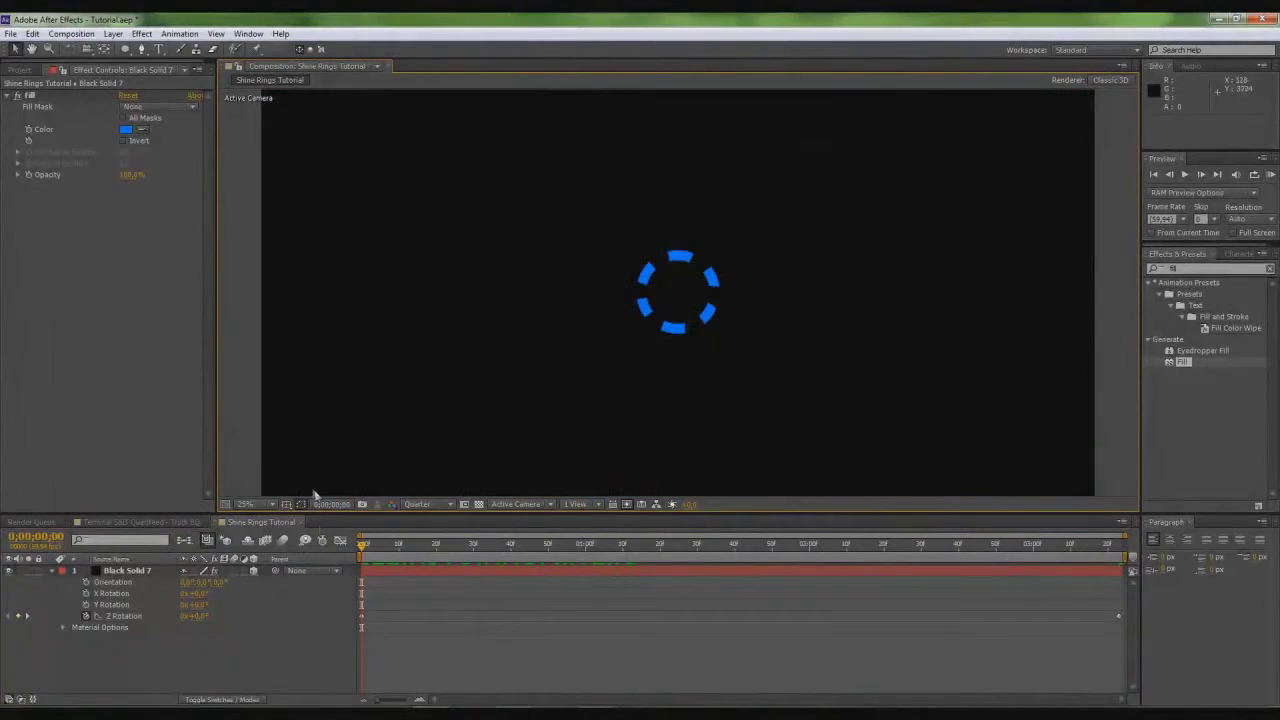
left_click(128, 522)
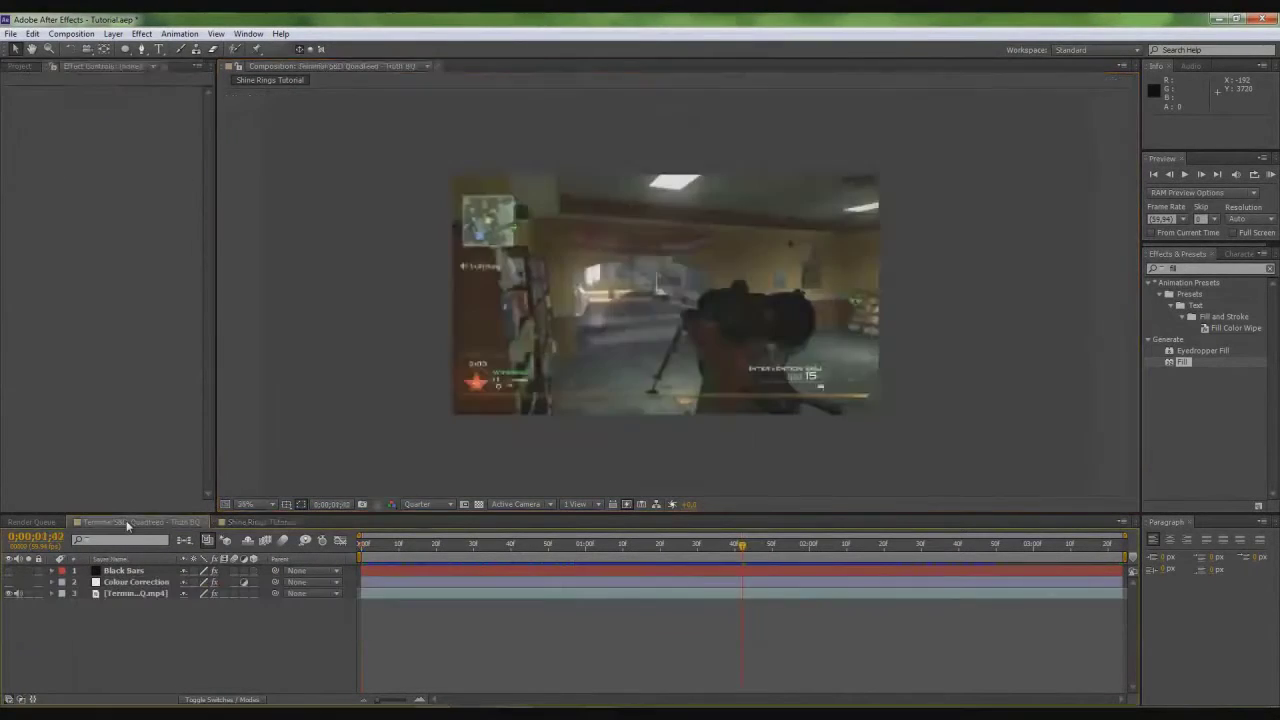
Nest Shine Rings Tutorial in the gameplay comp, scaled to 37% and moved right over the scope
left_click(18, 66)
left_click(49, 185)
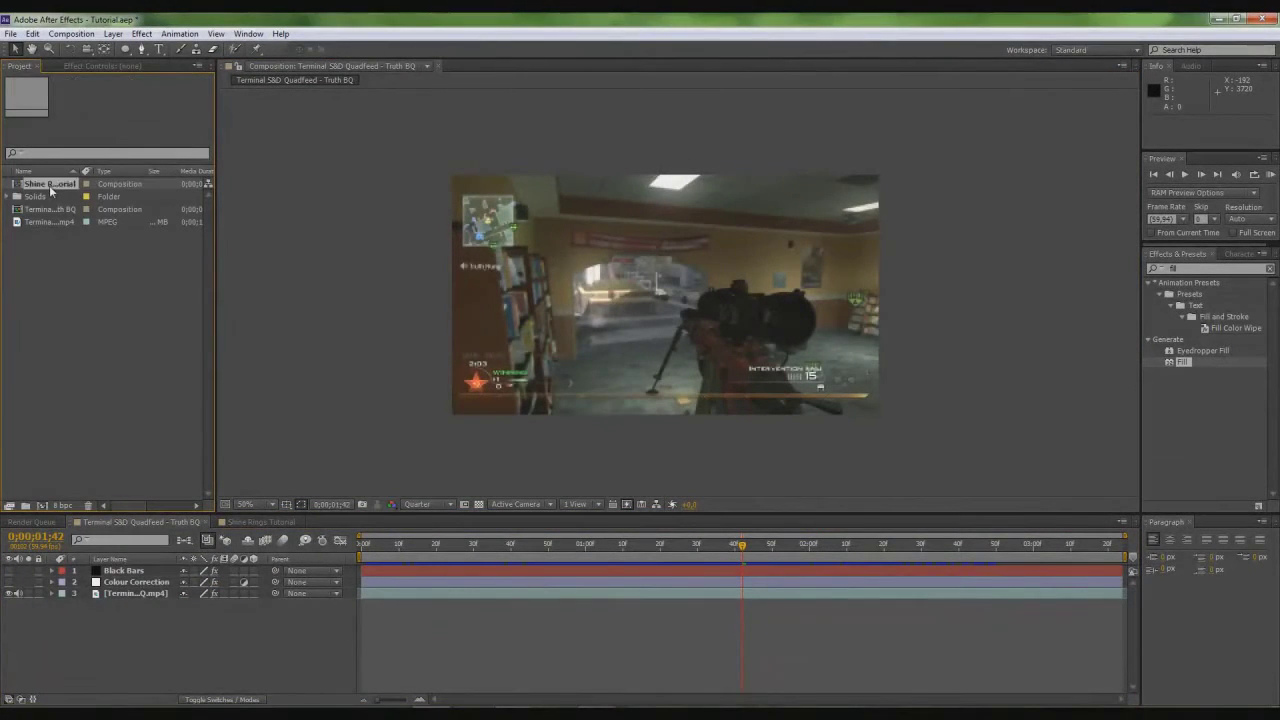
left_click_drag(49, 185, 130, 593)
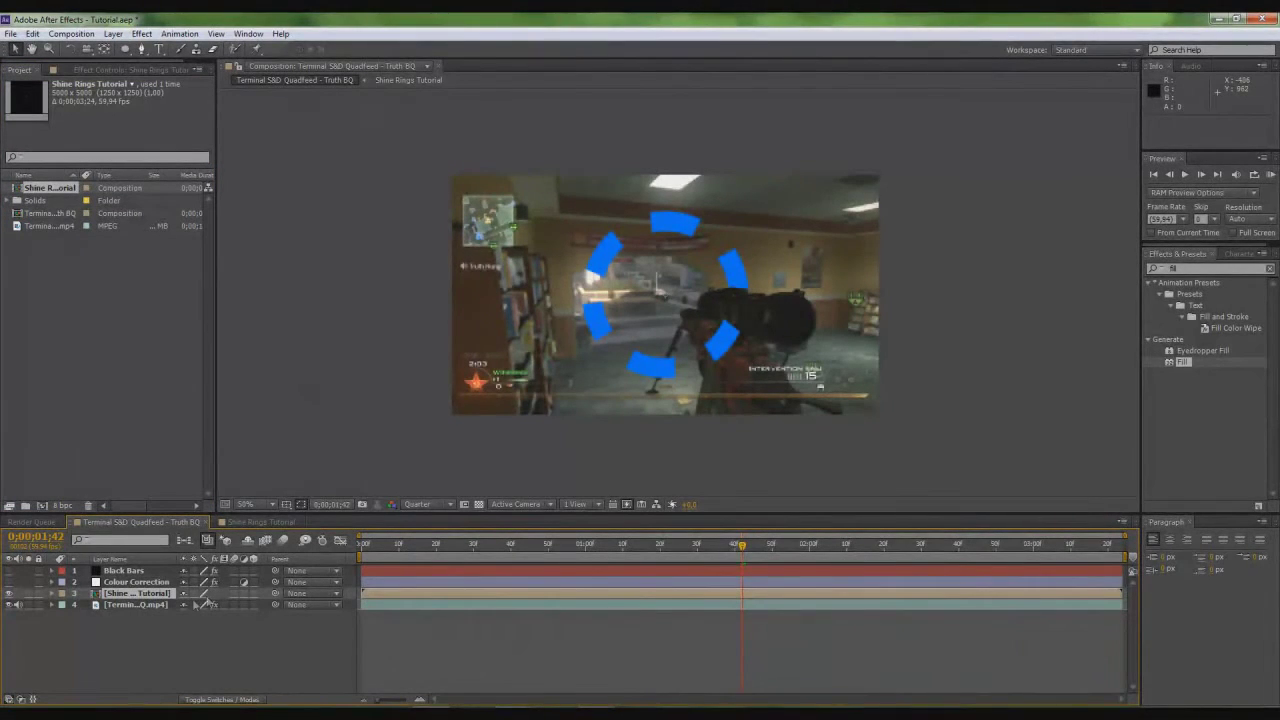
left_click(146, 596)
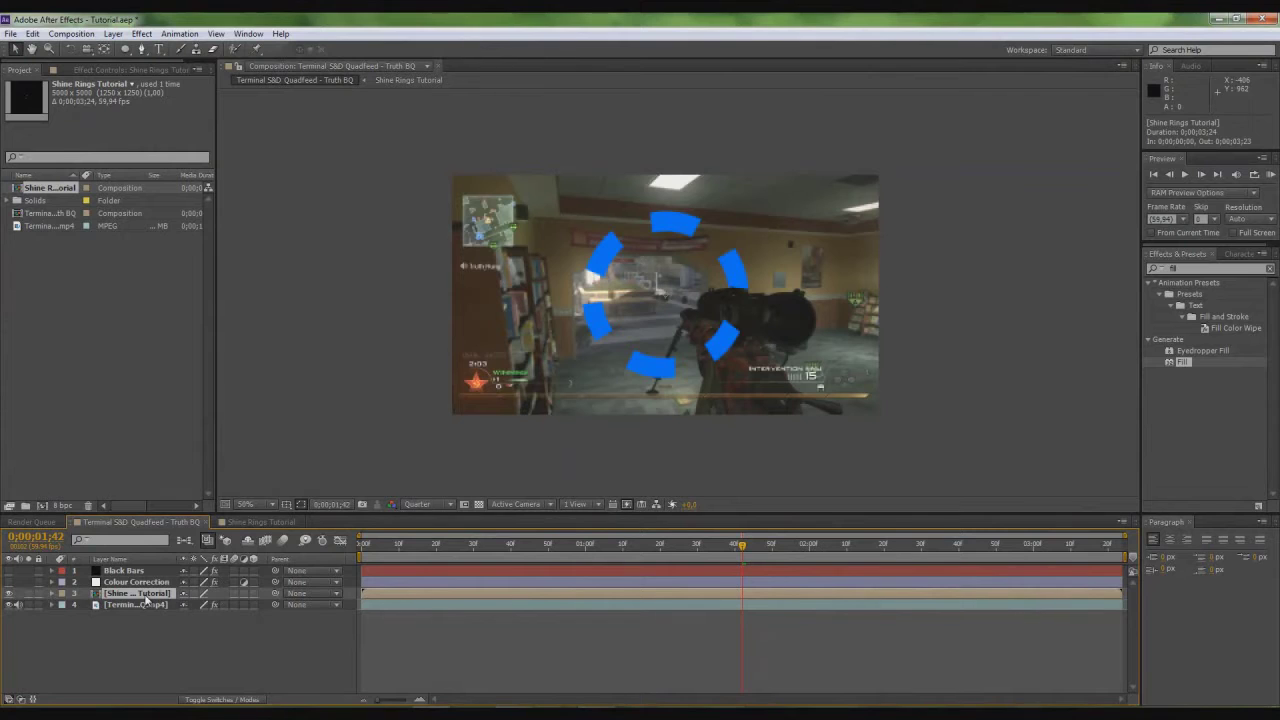
key("alt+shift+s")
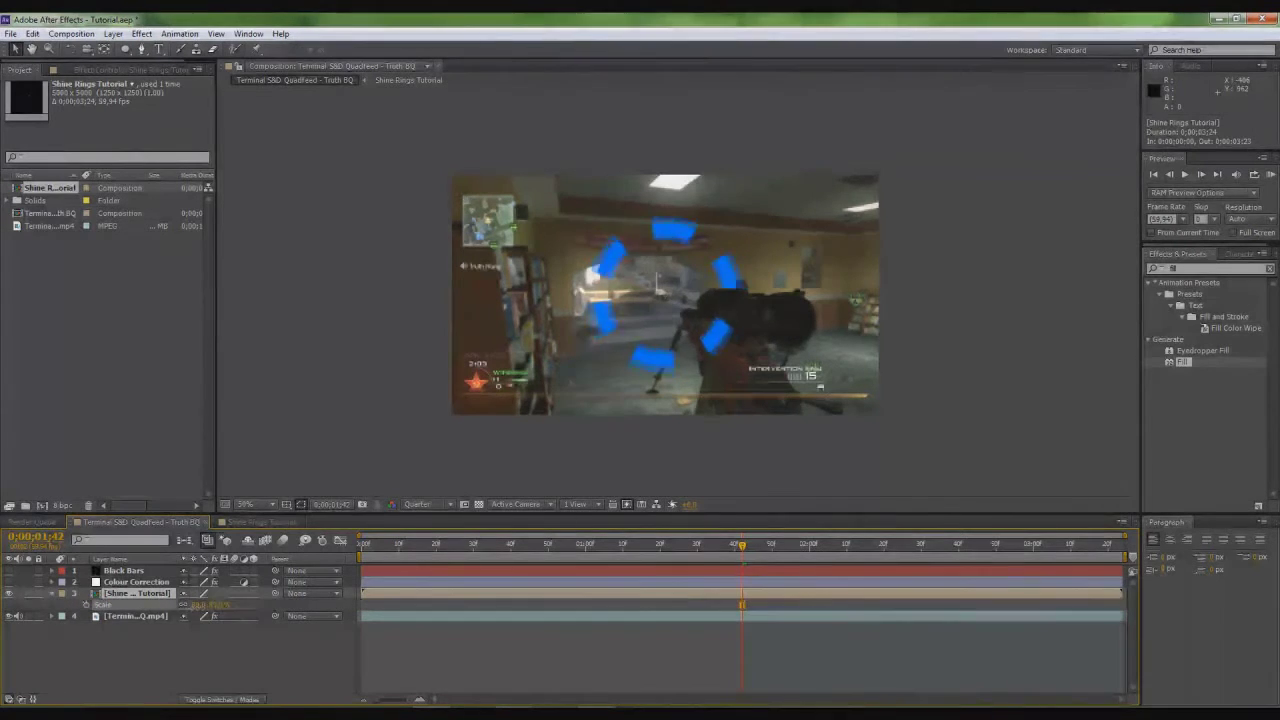
left_click_drag(698, 320, 765, 352)
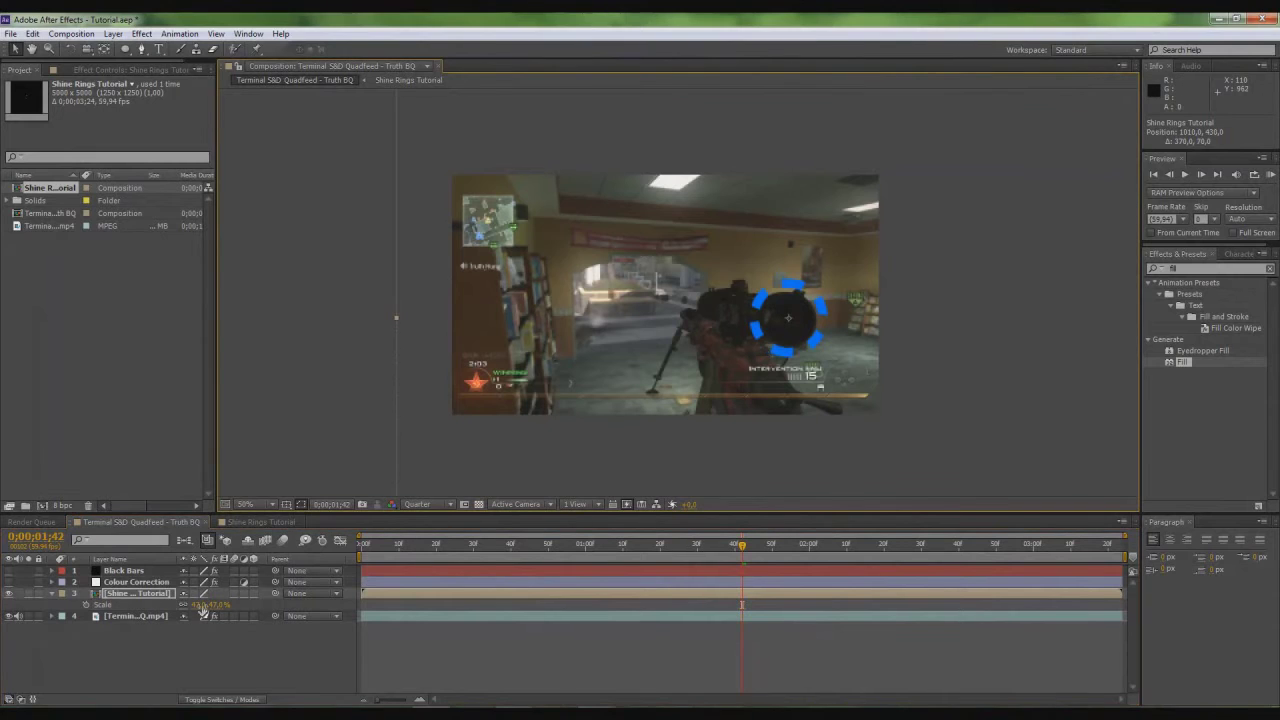
left_click_drag(203, 611, 195, 611)
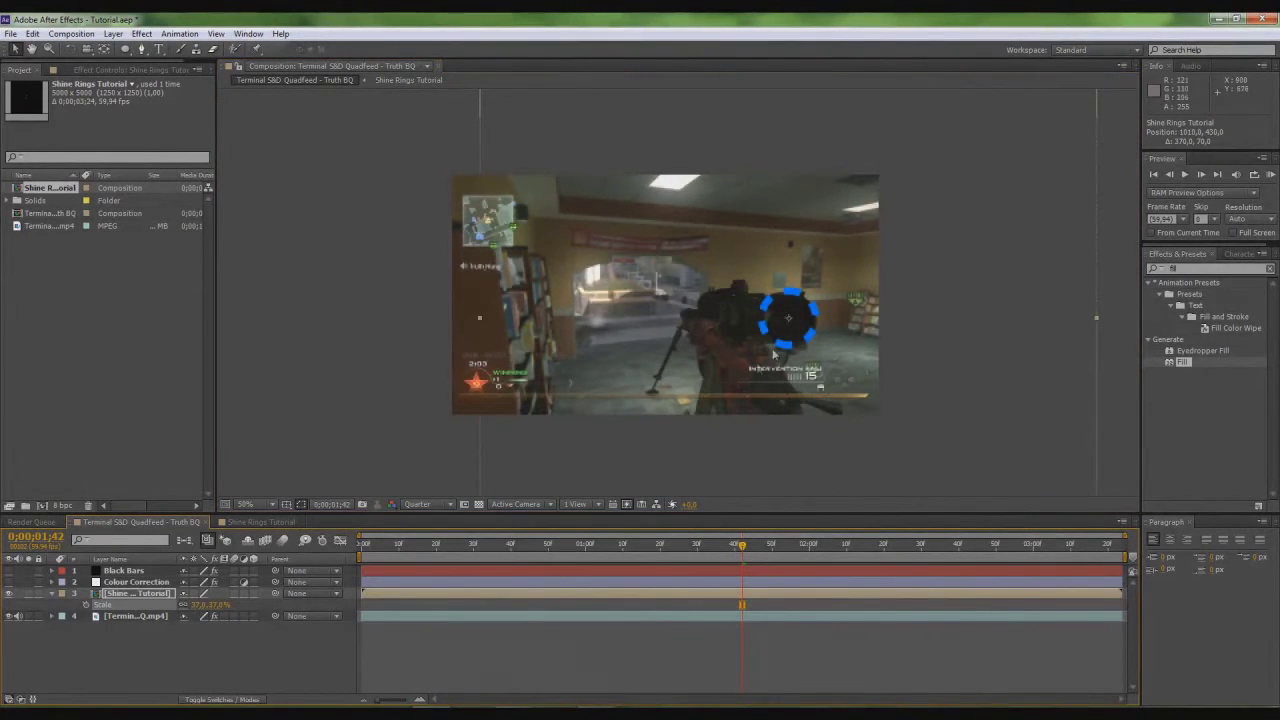
left_click_drag(773, 354, 787, 347)
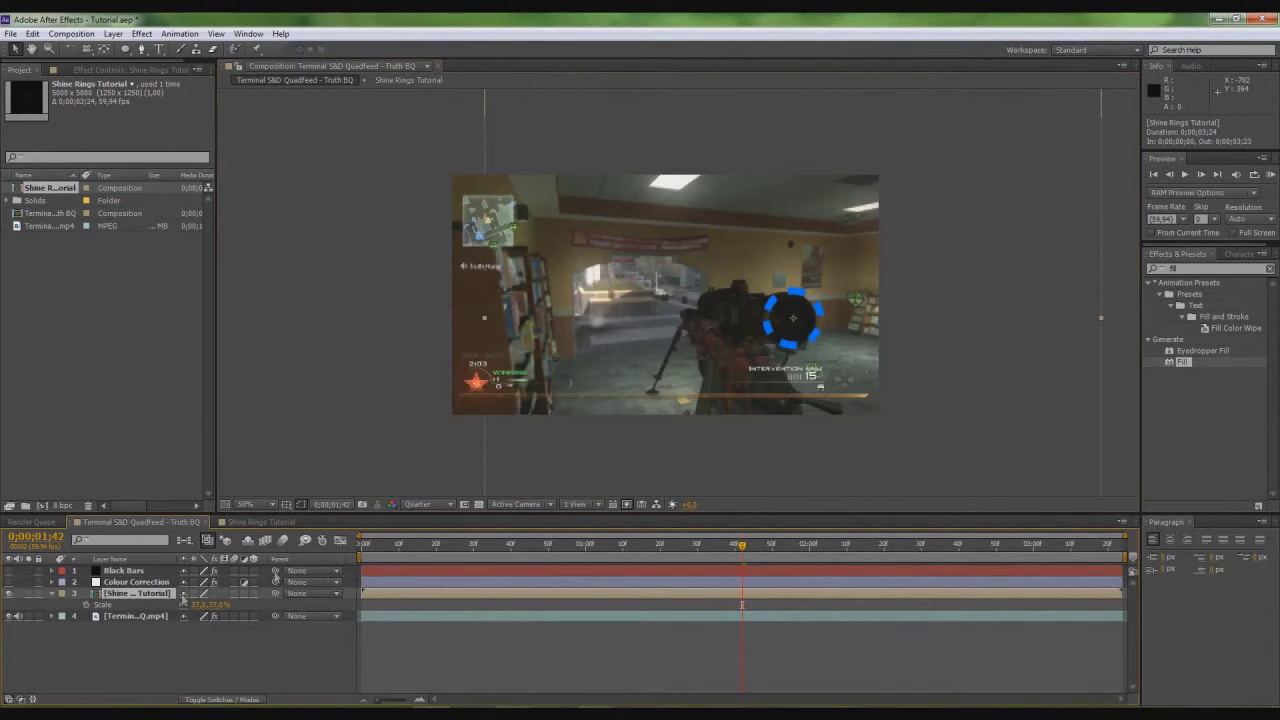
left_click(1270, 268)
Search the effects for 'shine' and apply Trapcode Shine to the ring layer
left_click(1157, 270)
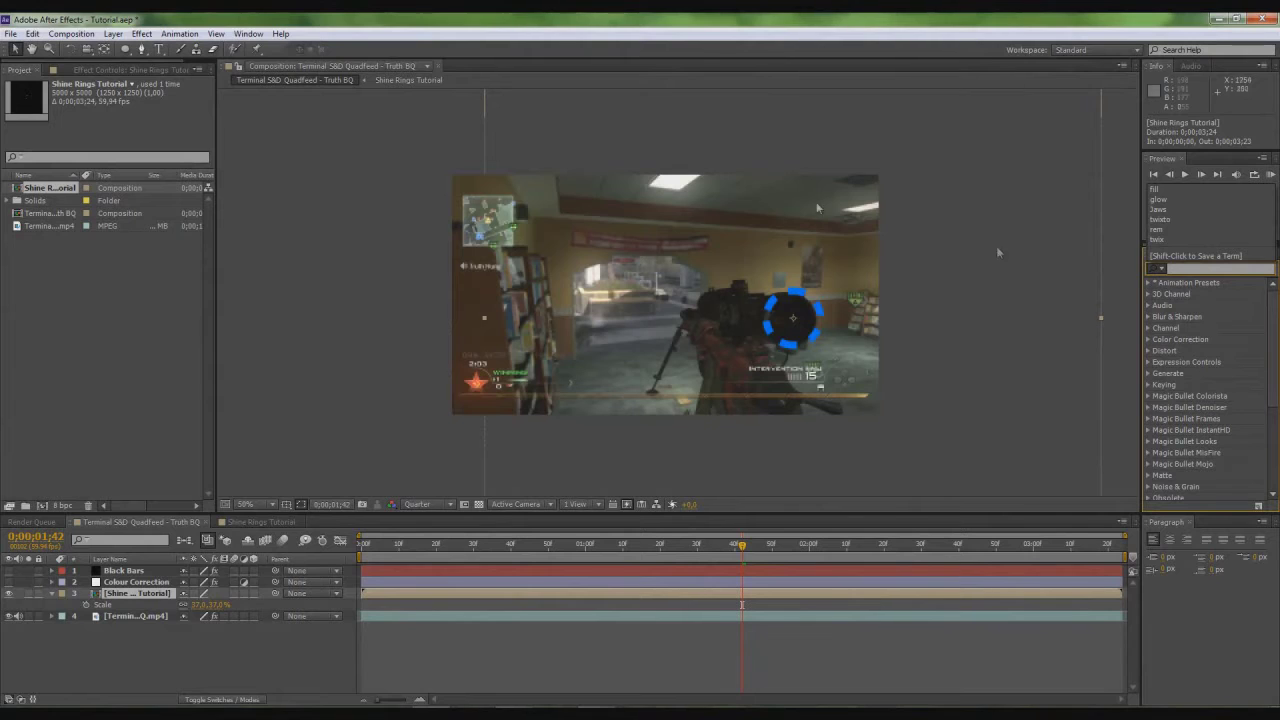
left_click(1170, 308)
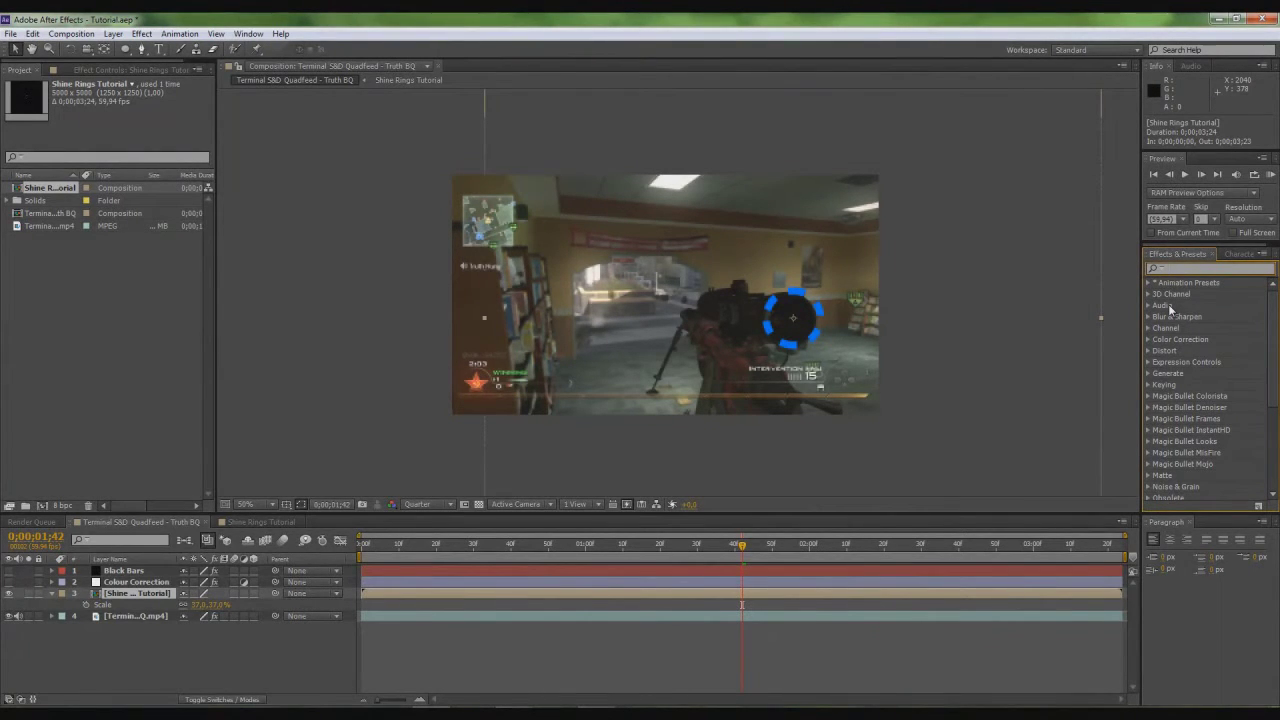
type("shine")
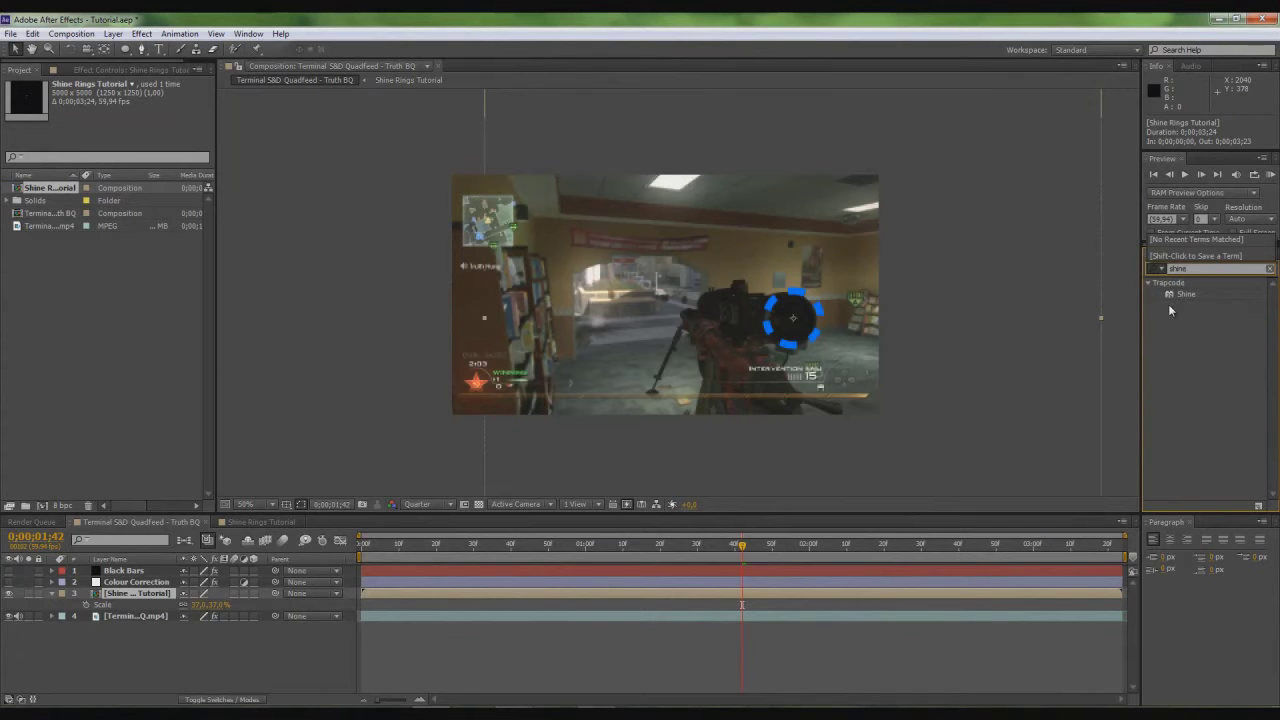
left_click_drag(1193, 298, 122, 595)
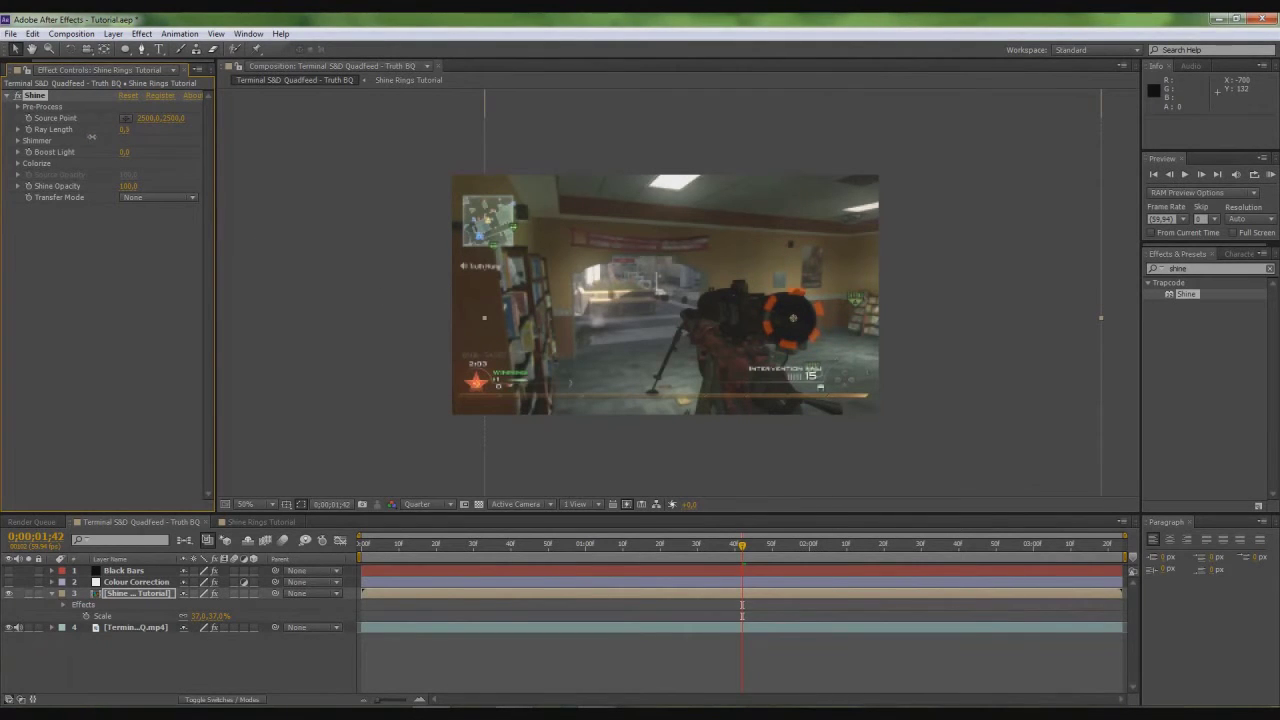
Keep Shine's Ray Length at 0.5 and set Boost Light to 35
left_click_drag(91, 137, 92, 137)
left_click(126, 130)
mouse_move(126, 152)
left_mouse_down()
mouse_move(175, 151)
mouse_move(121, 155)
left_mouse_up()
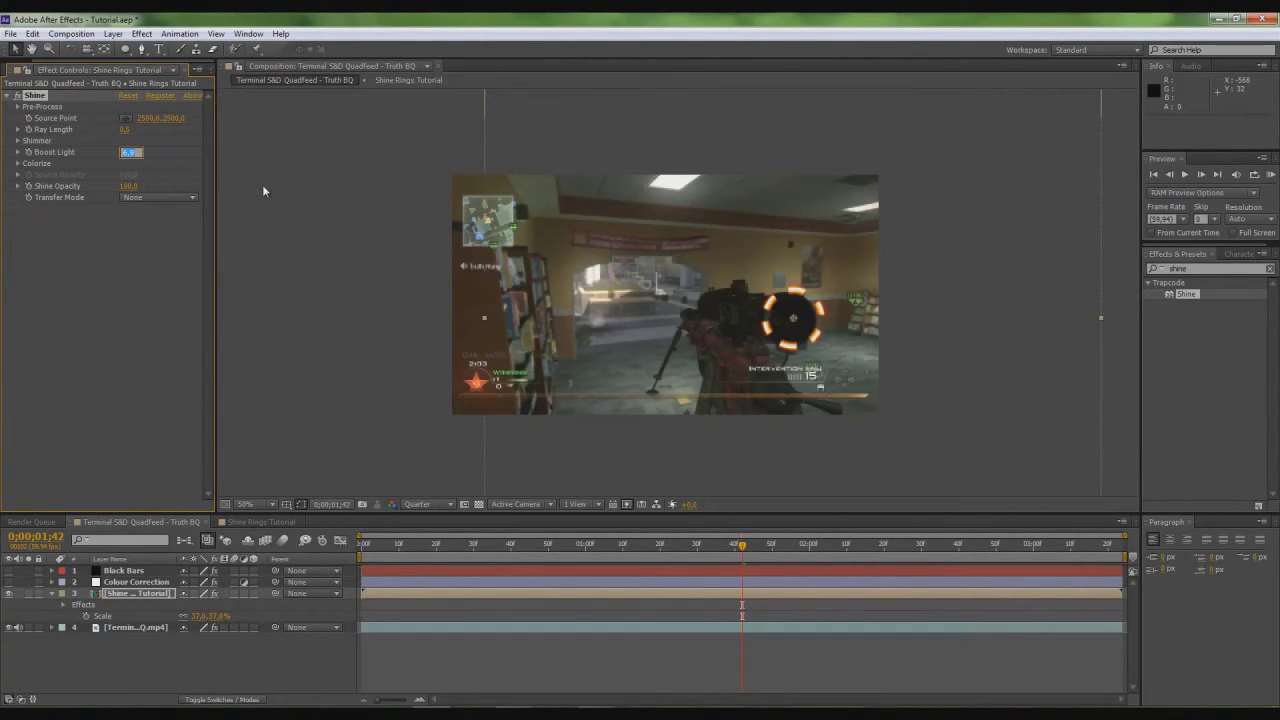
type("35")
key("Return")
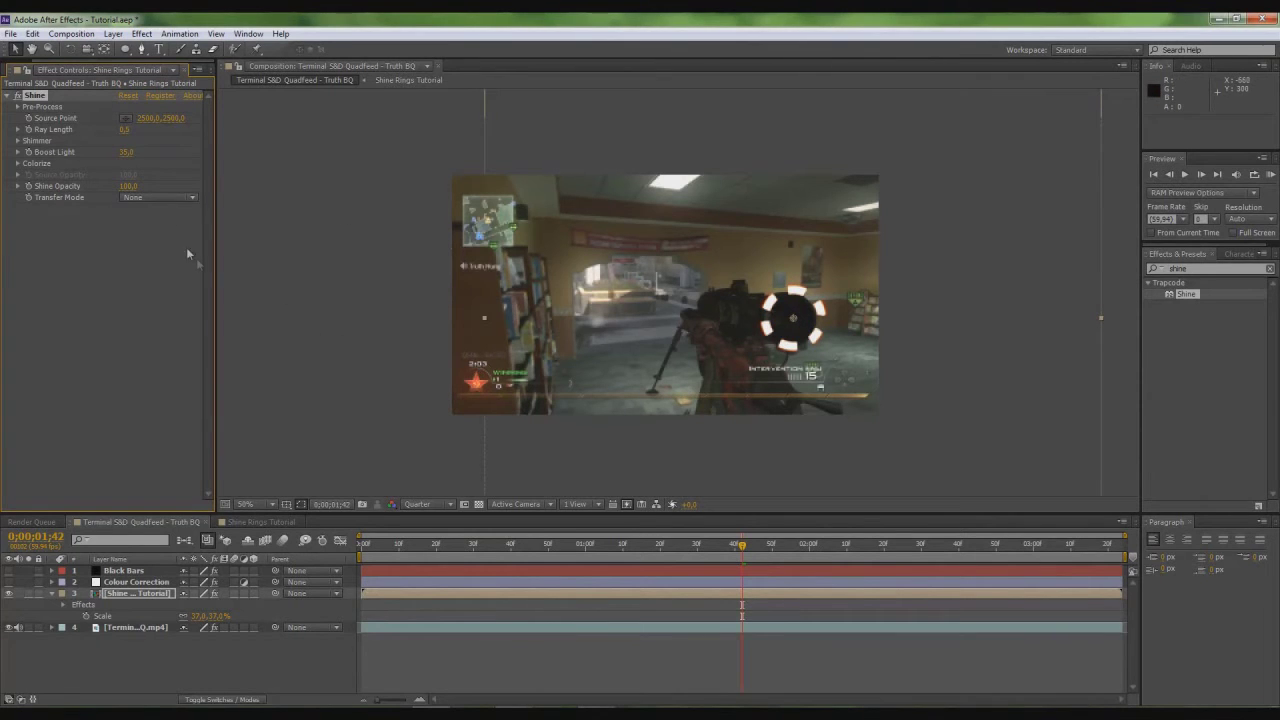
Set Shine's Colorize to One Color using light grey CCCCCC
left_click(16, 166)
left_click(150, 176)
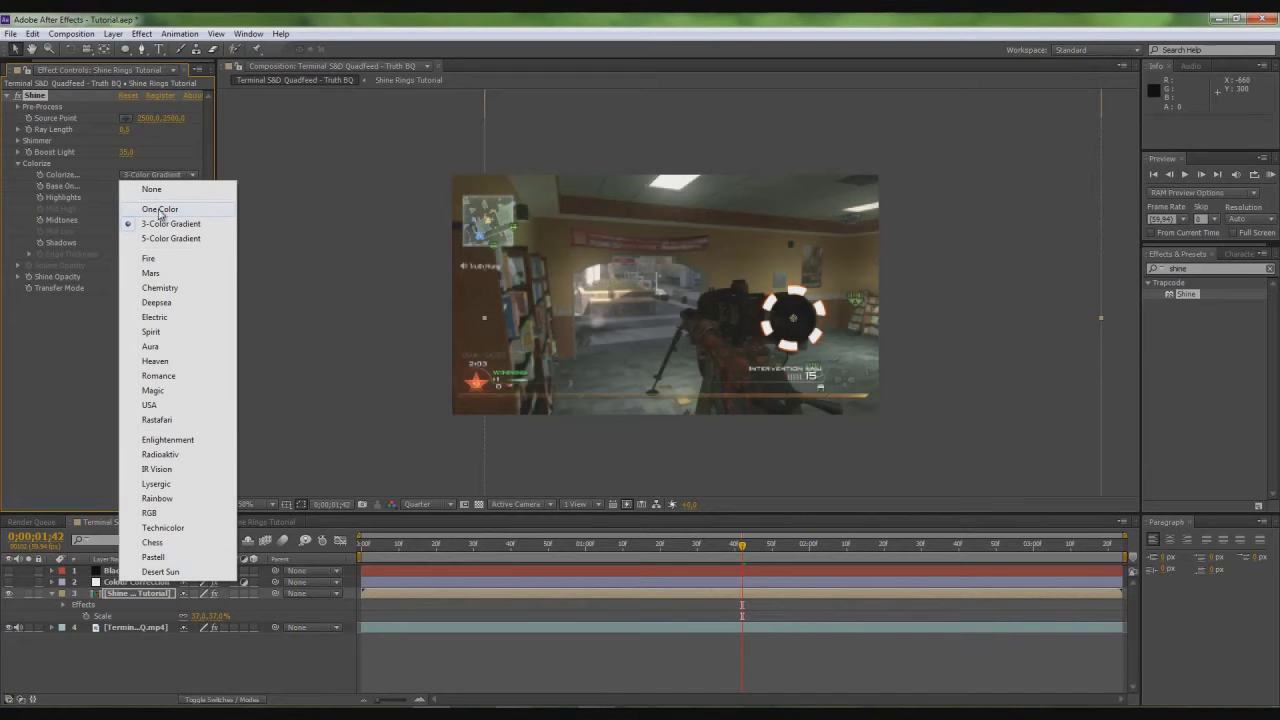
left_click(160, 211)
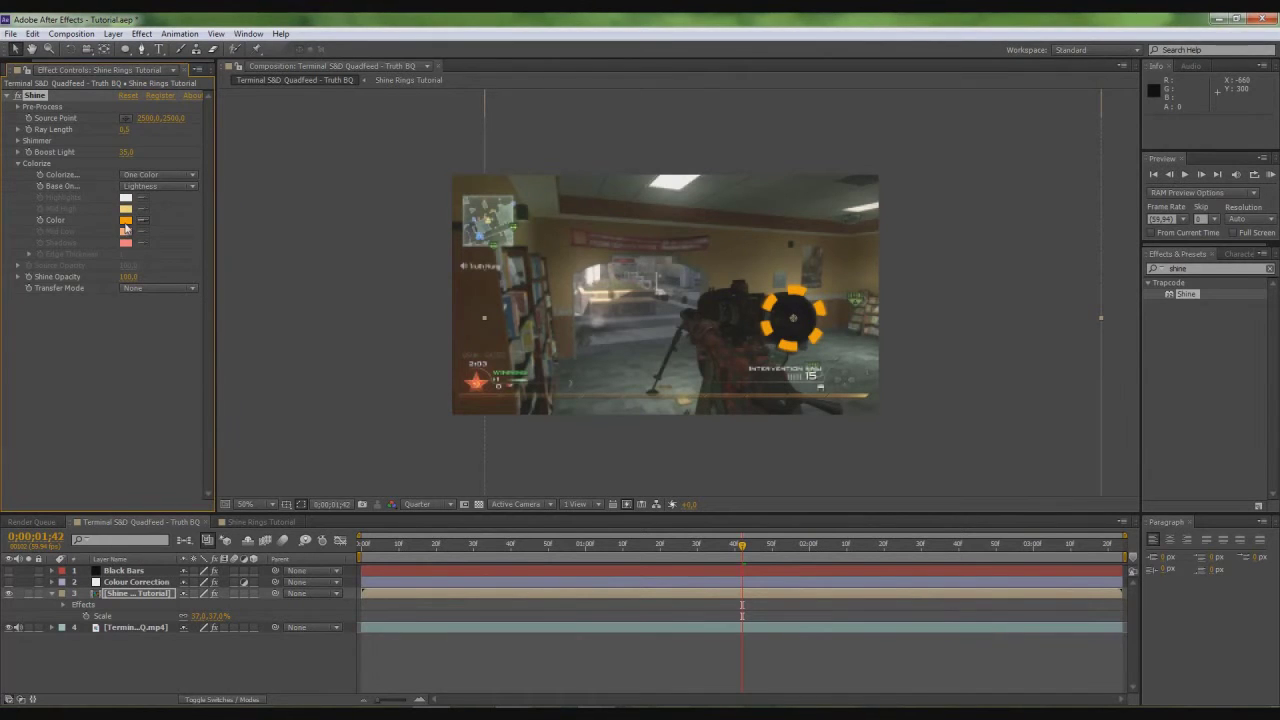
left_click(125, 220)
mouse_move(84, 306)
left_mouse_down()
mouse_move(31, 319)
mouse_move(6, 274)
mouse_move(46, 268)
mouse_move(30, 242)
mouse_move(30, 280)
left_mouse_up()
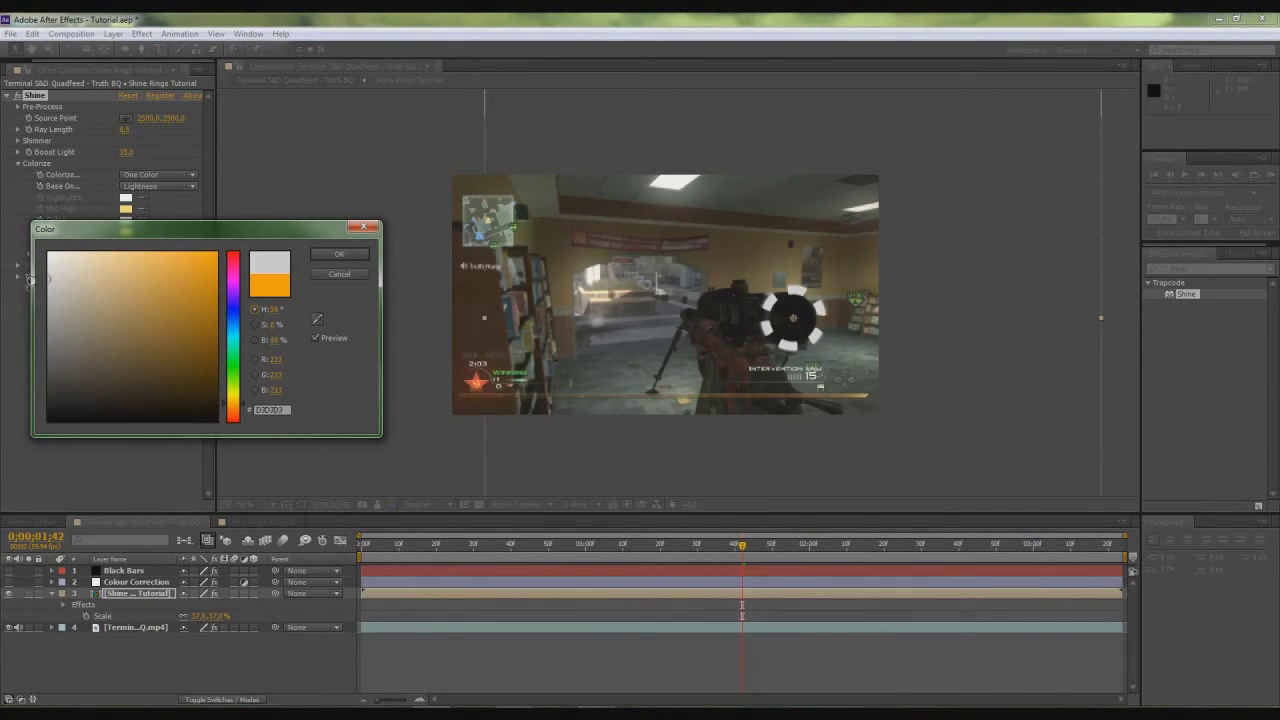
left_click(339, 254)
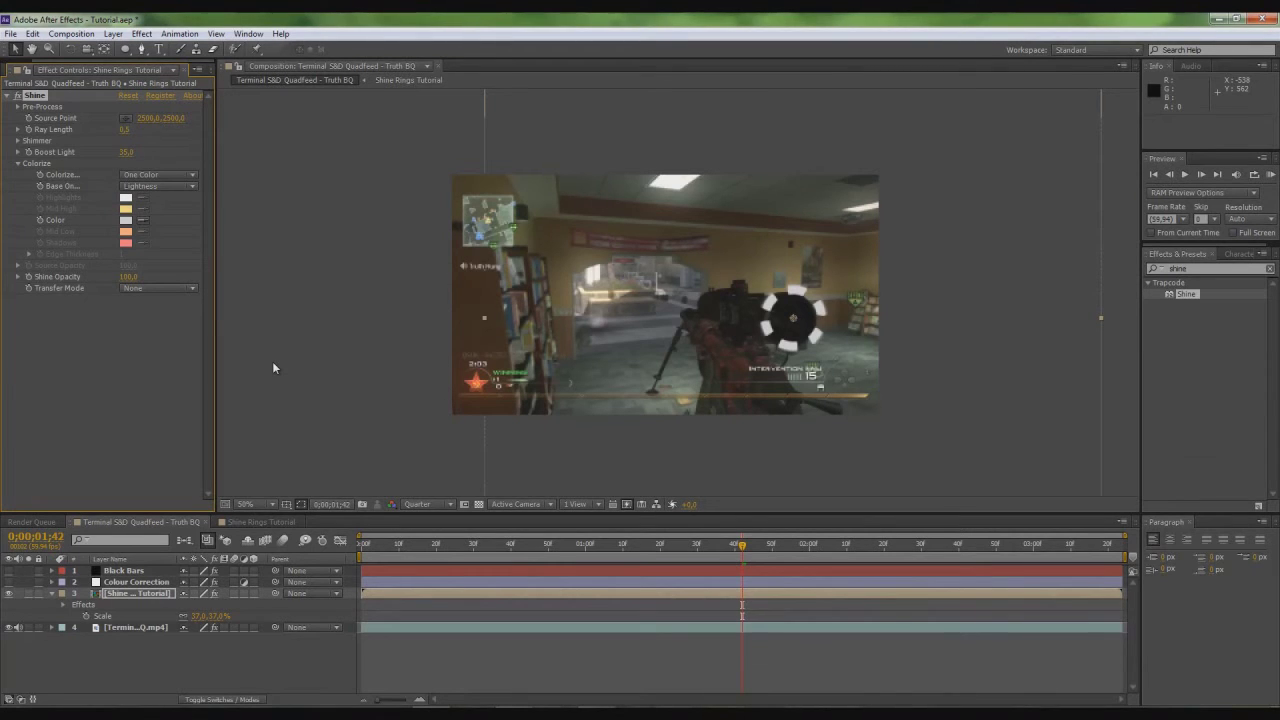
Switch the Shine Rings Tutorial layer's blending mode to Add
left_click(124, 594)
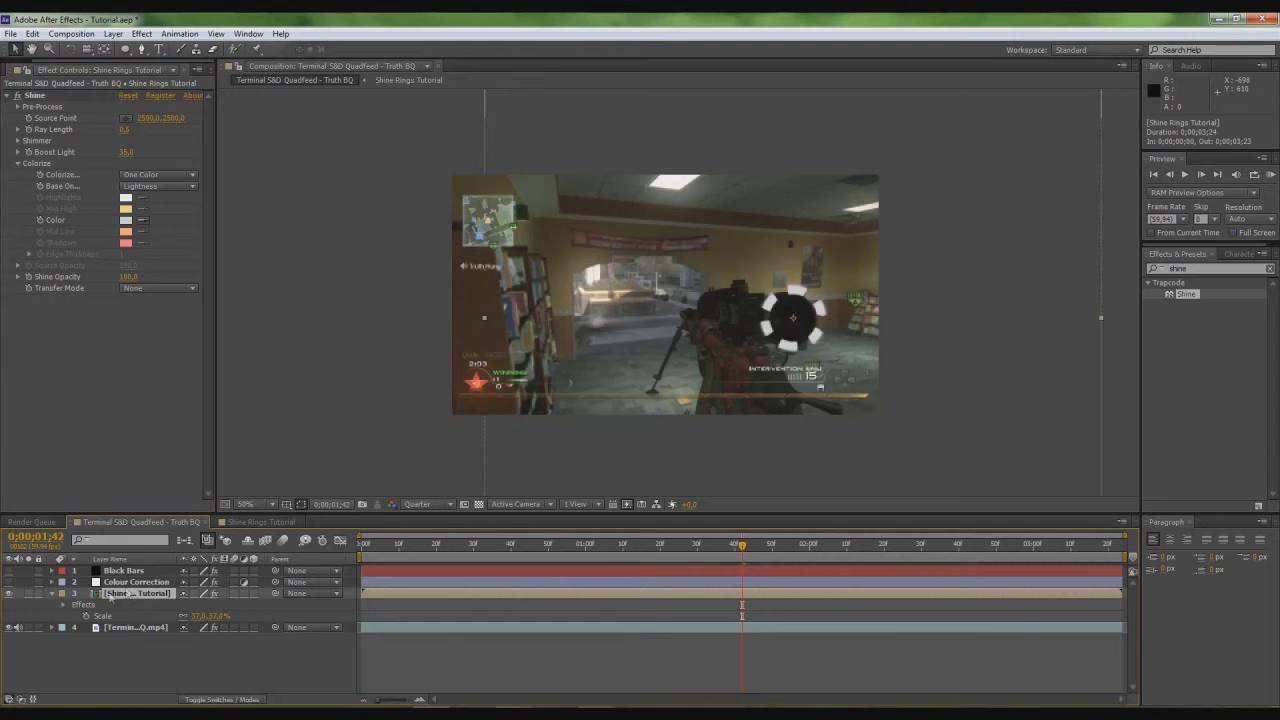
right_click(117, 596)
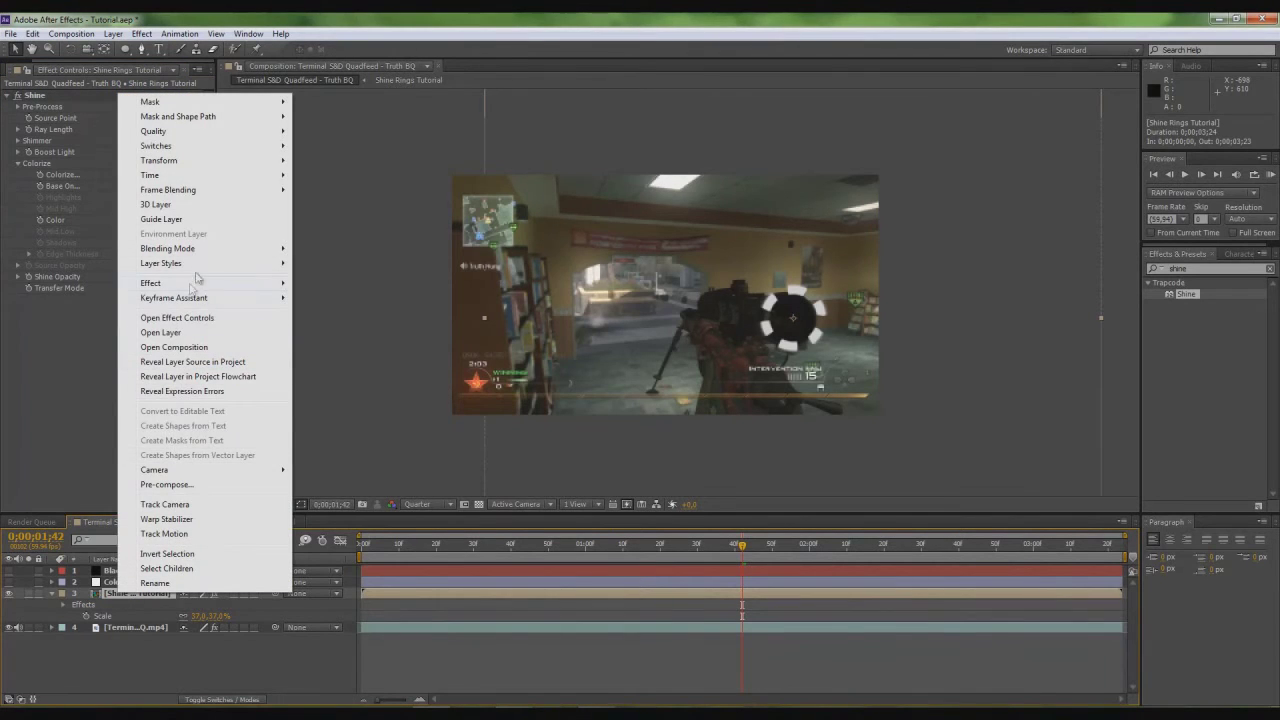
mouse_move(205, 258)
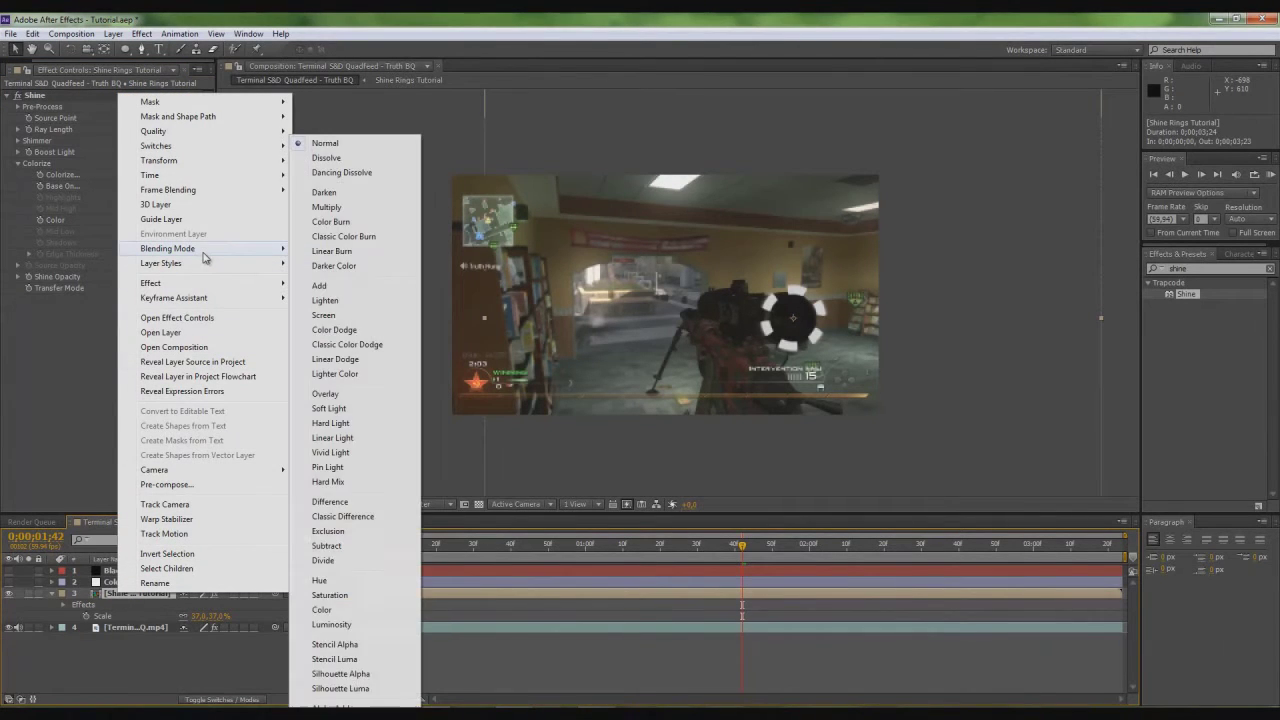
left_click(343, 288)
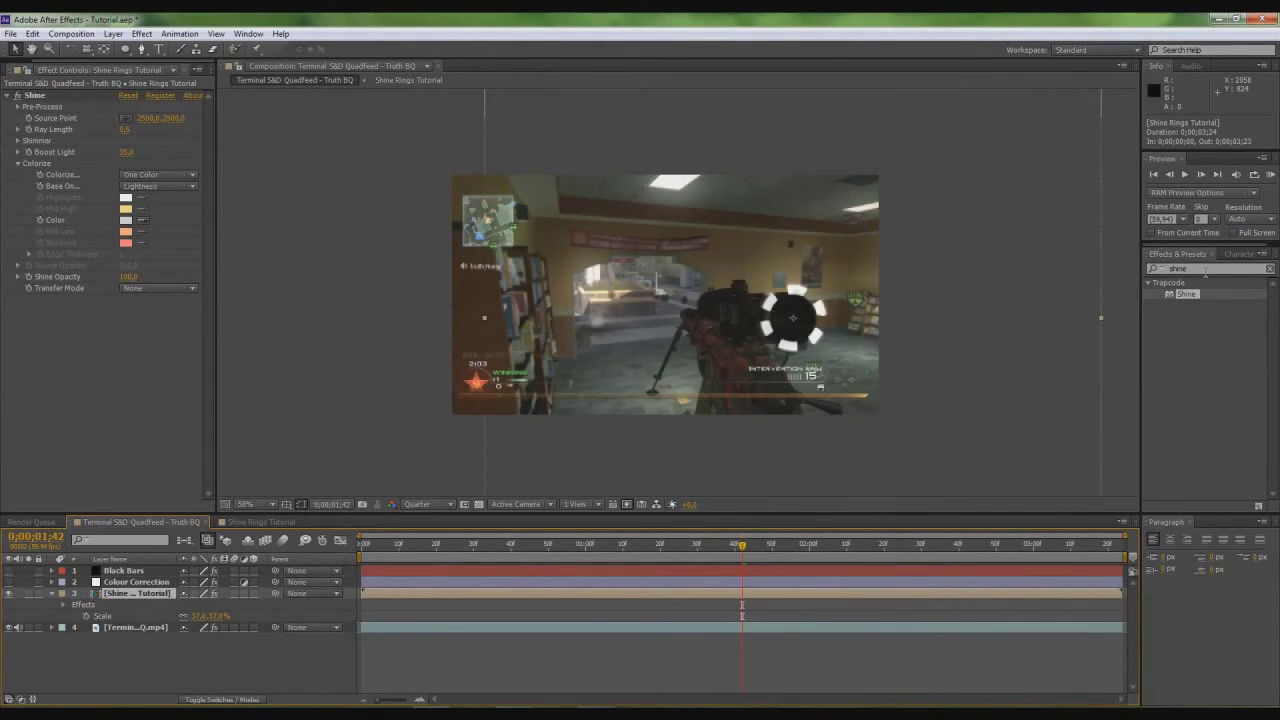
left_click(1175, 269)
Apply Stylize > Glow to the ring layer with a Glow Radius of 120
type("glow")
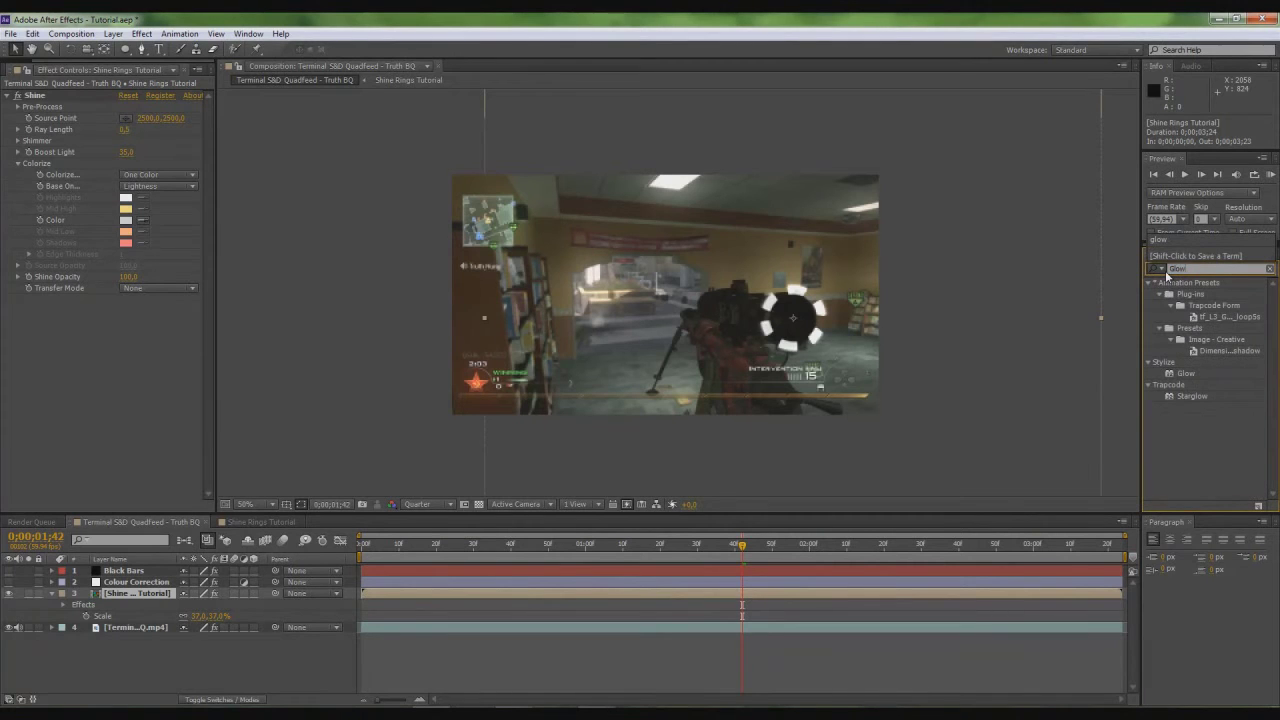
left_click_drag(1185, 373, 128, 592)
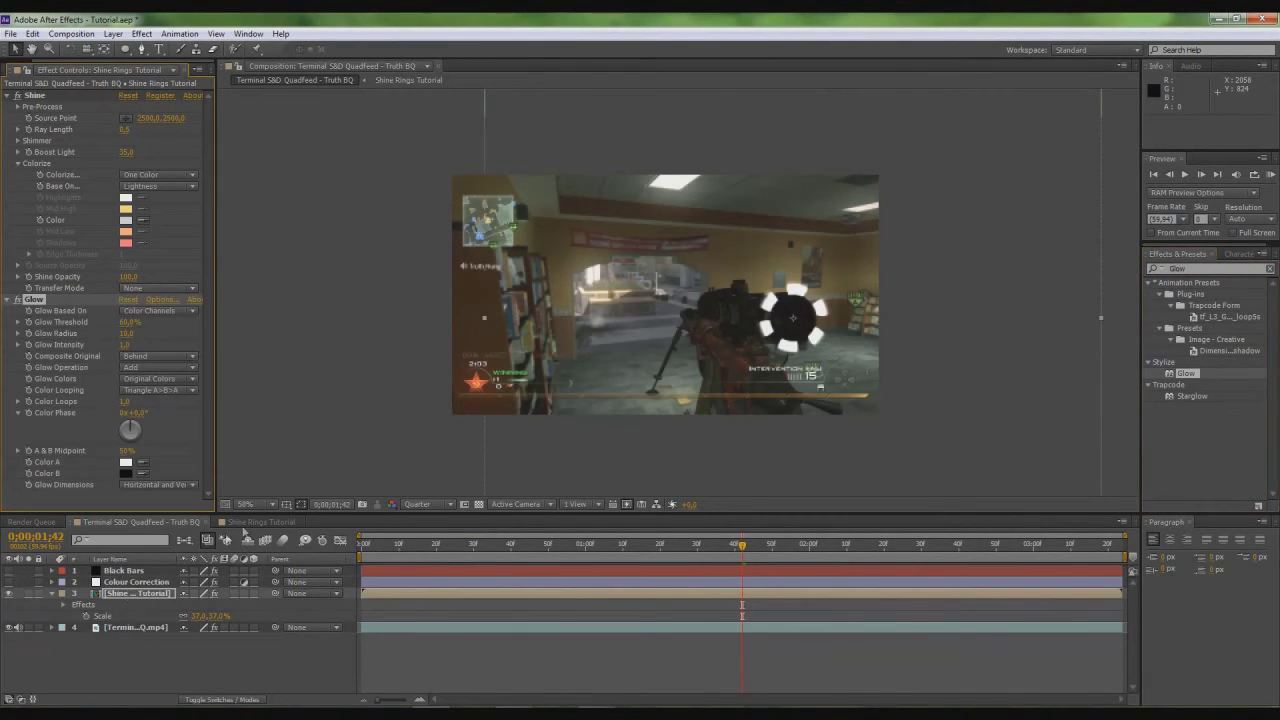
left_click(126, 333)
type("120")
key("Return")
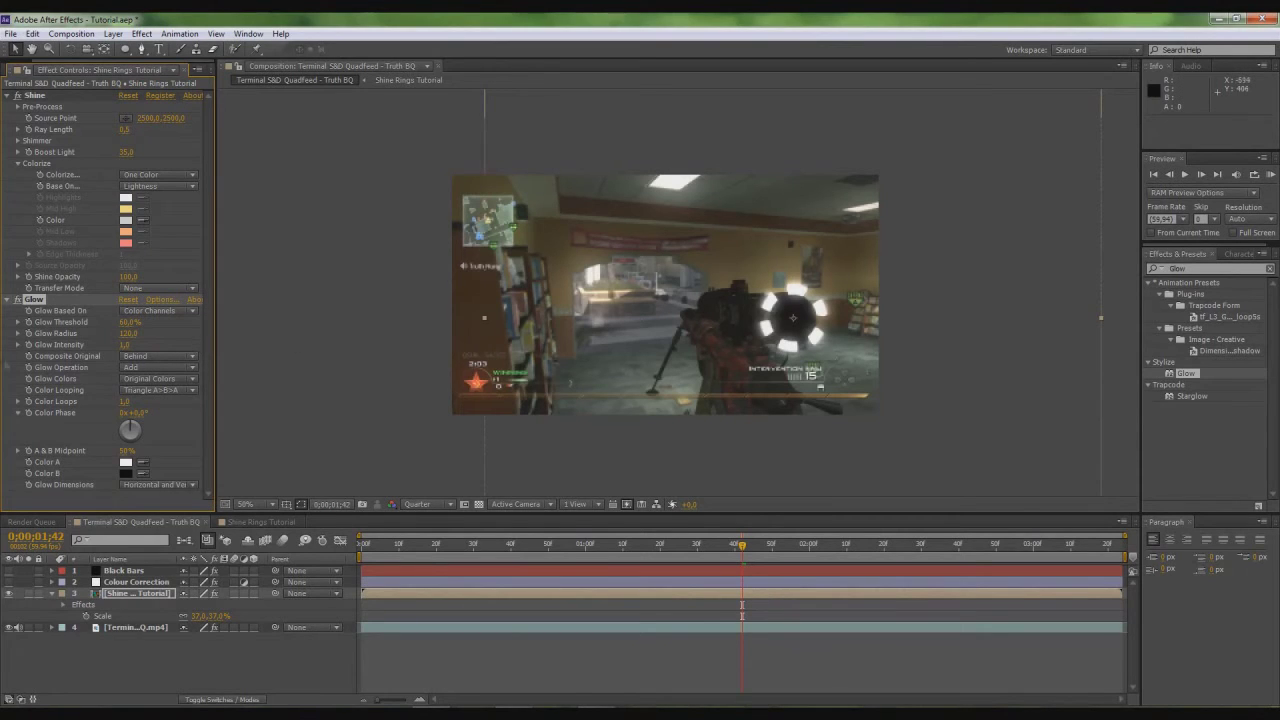
Collapse the Glow and Shine effects and re-enable the Colour Correction layer
left_click(7, 299)
left_click(7, 95)
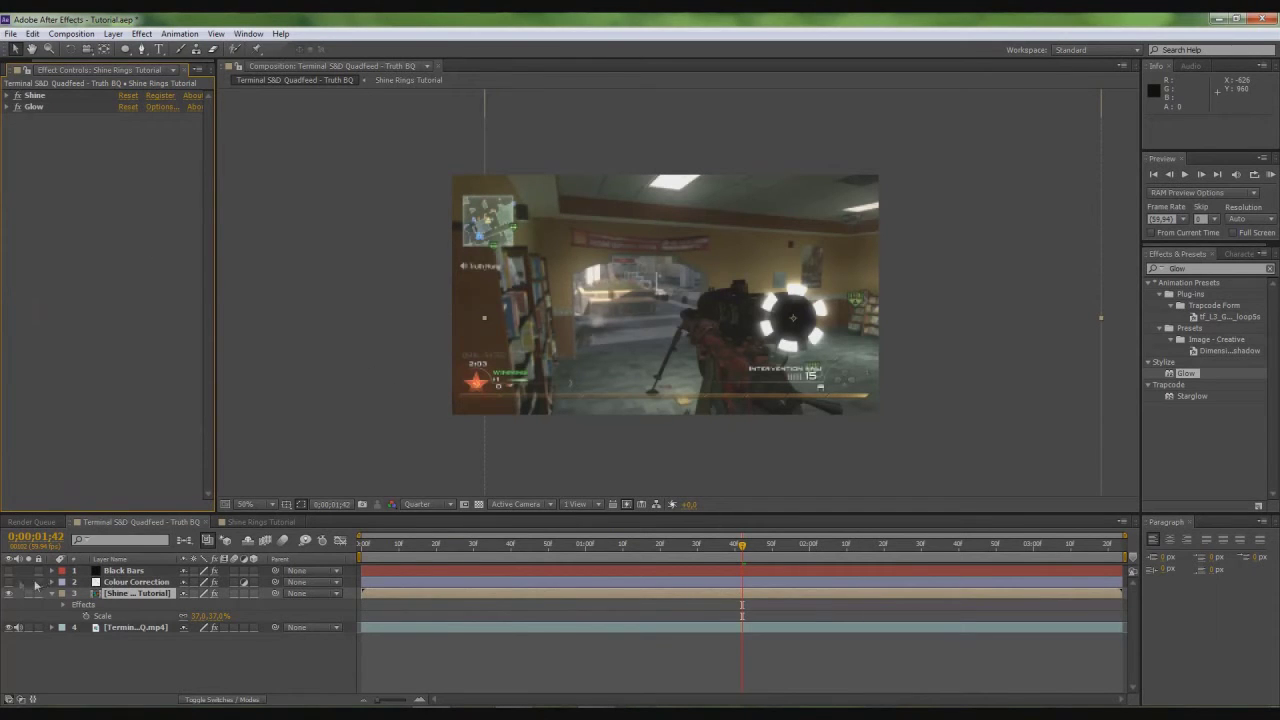
left_click(9, 581)
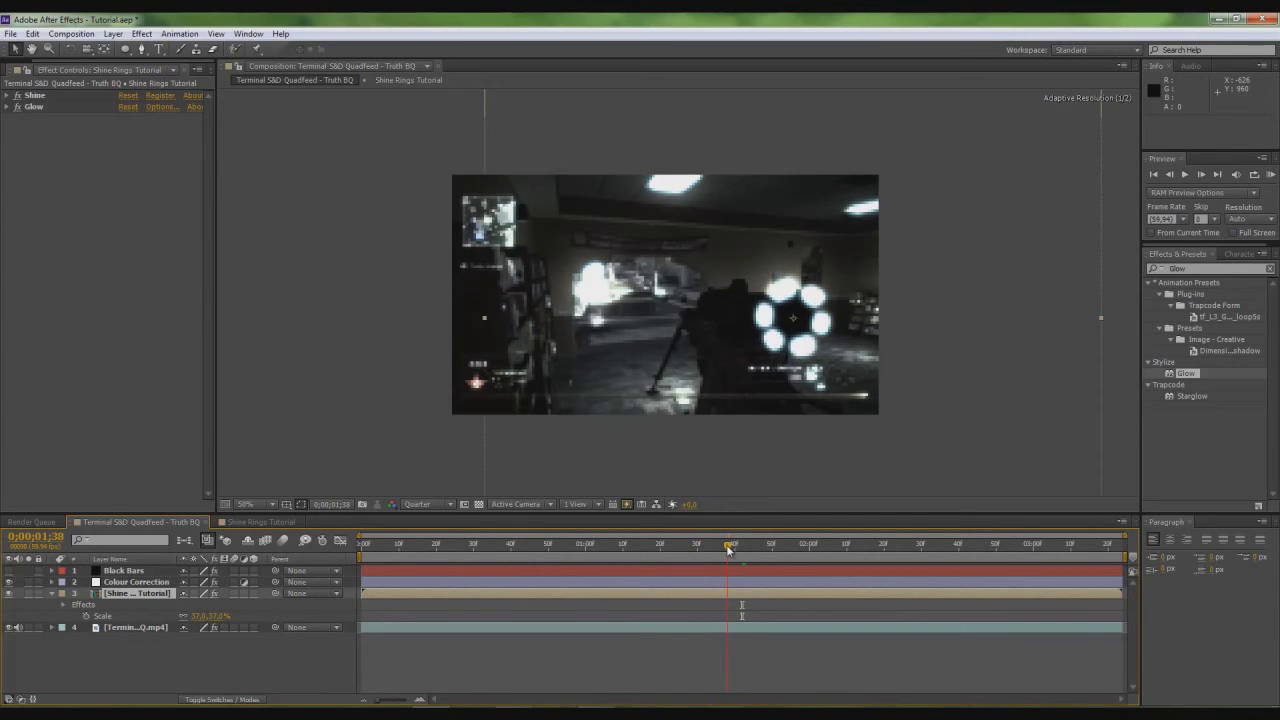
Check the ring at Full resolution and 100% zoom, scrubbing near 0;00;01;52 and playing
left_click_drag(742, 549, 734, 551)
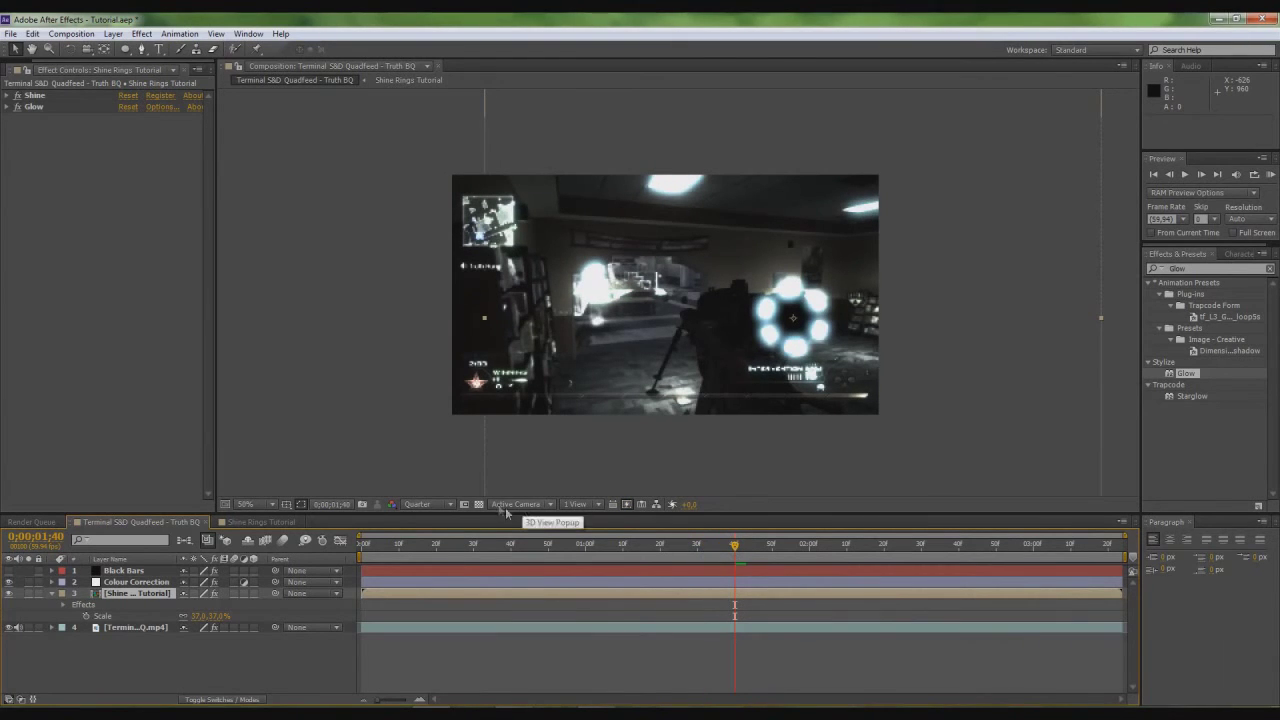
left_click(431, 504)
left_click(431, 504)
left_click(430, 540)
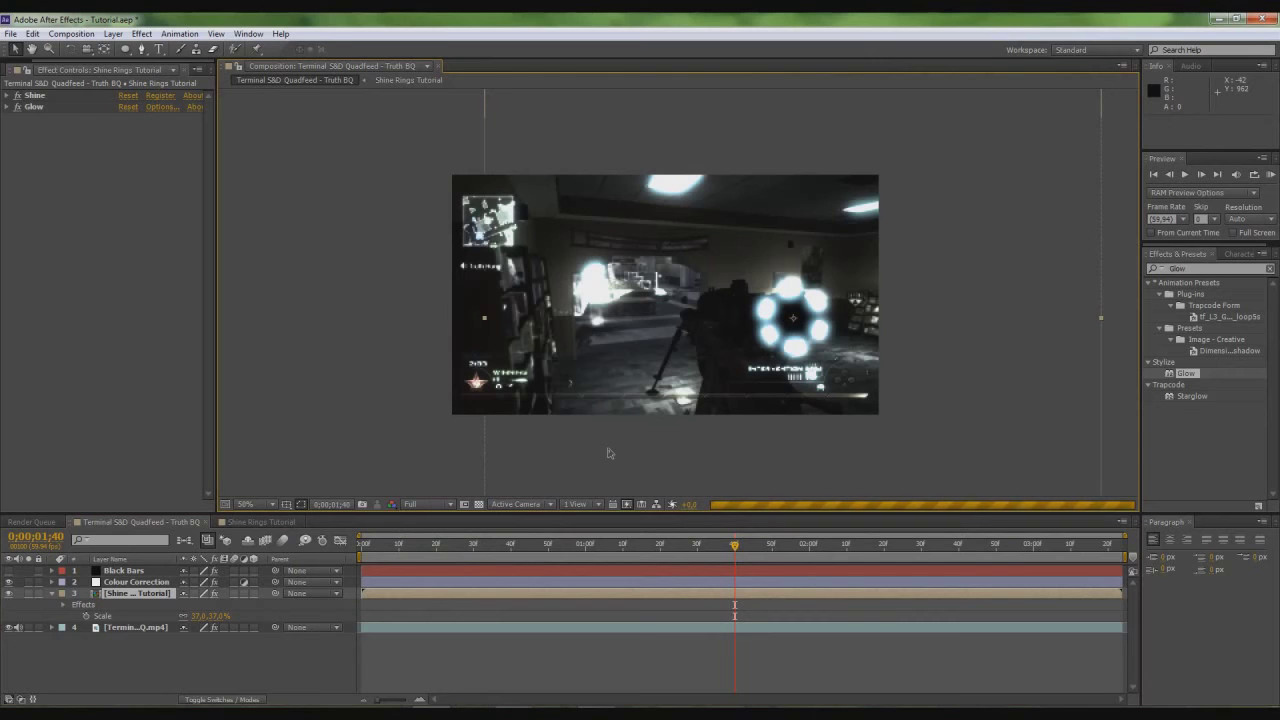
key("period")
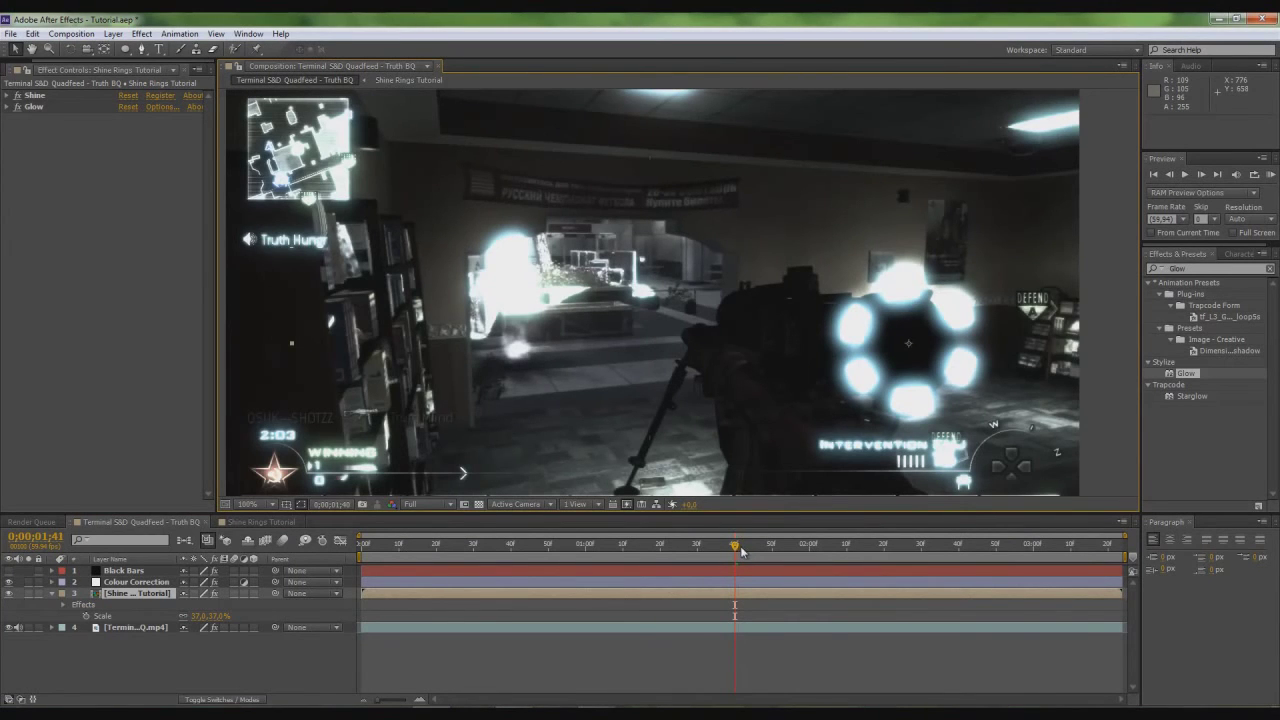
left_click_drag(741, 551, 785, 564)
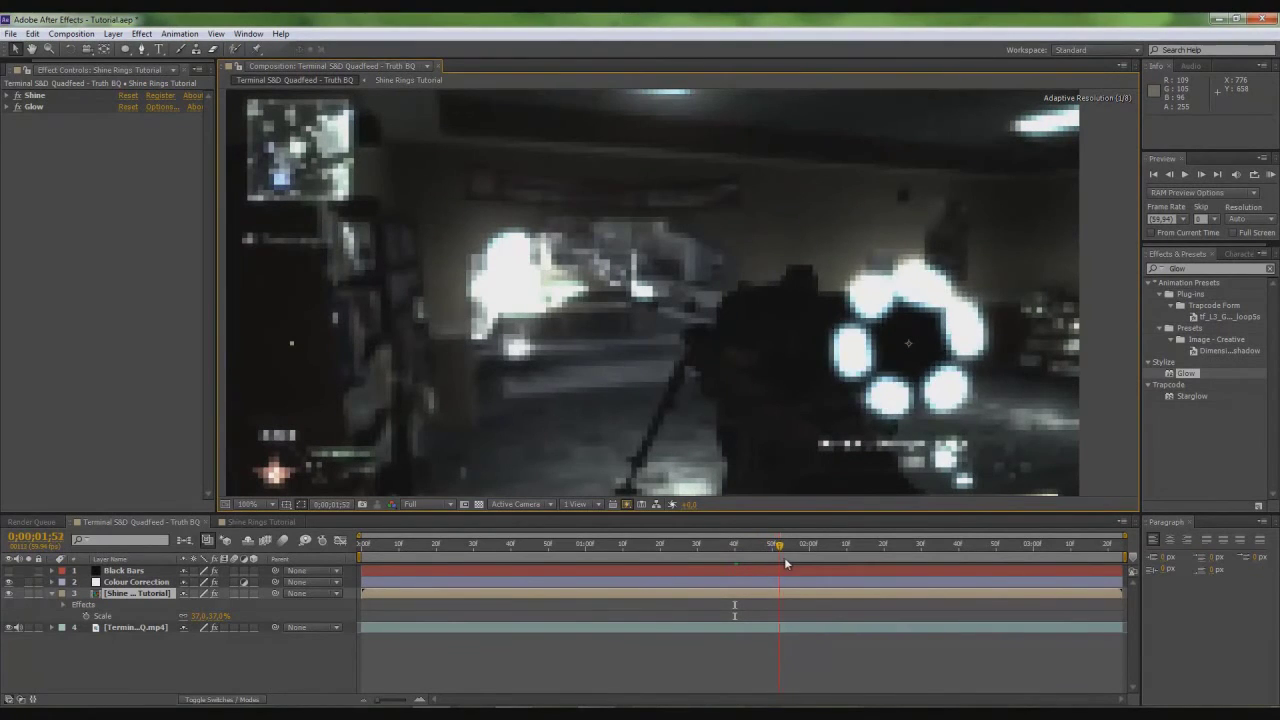
key("space")
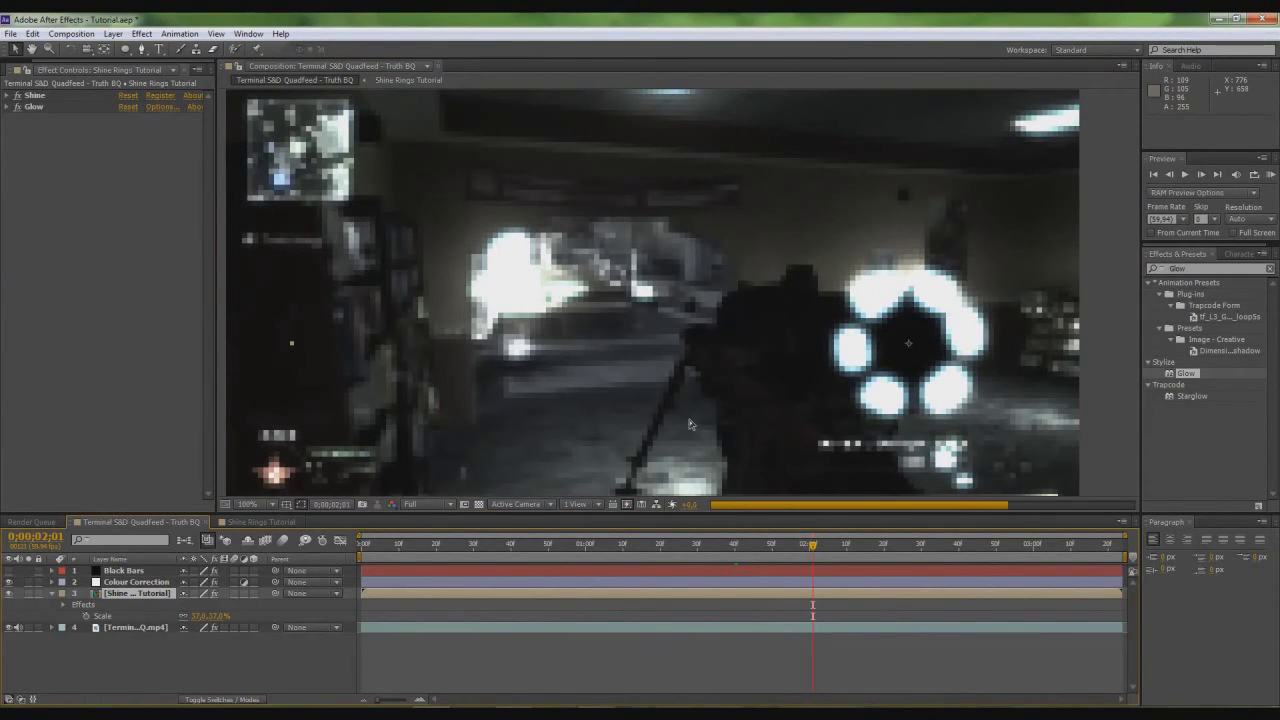
scroll(690, 432, "down", 2)
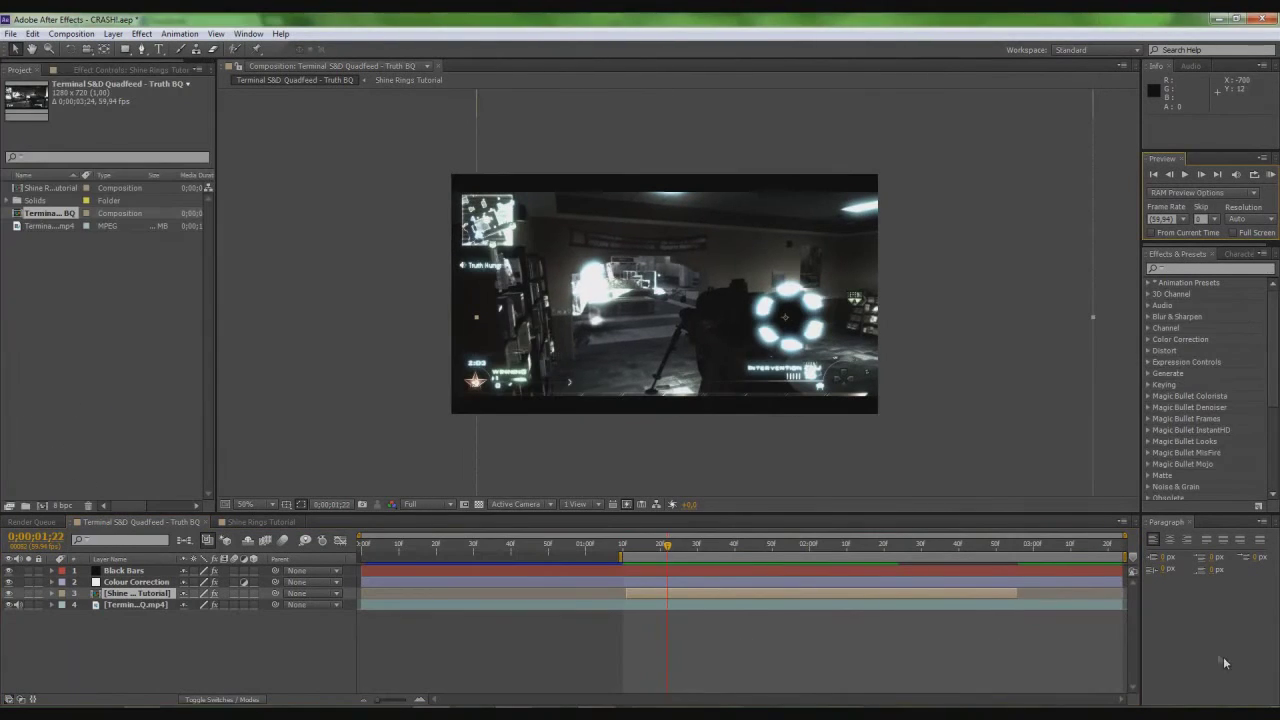
Render and play a RAM preview of the glowing ring, then stop playback
left_click(1270, 174)
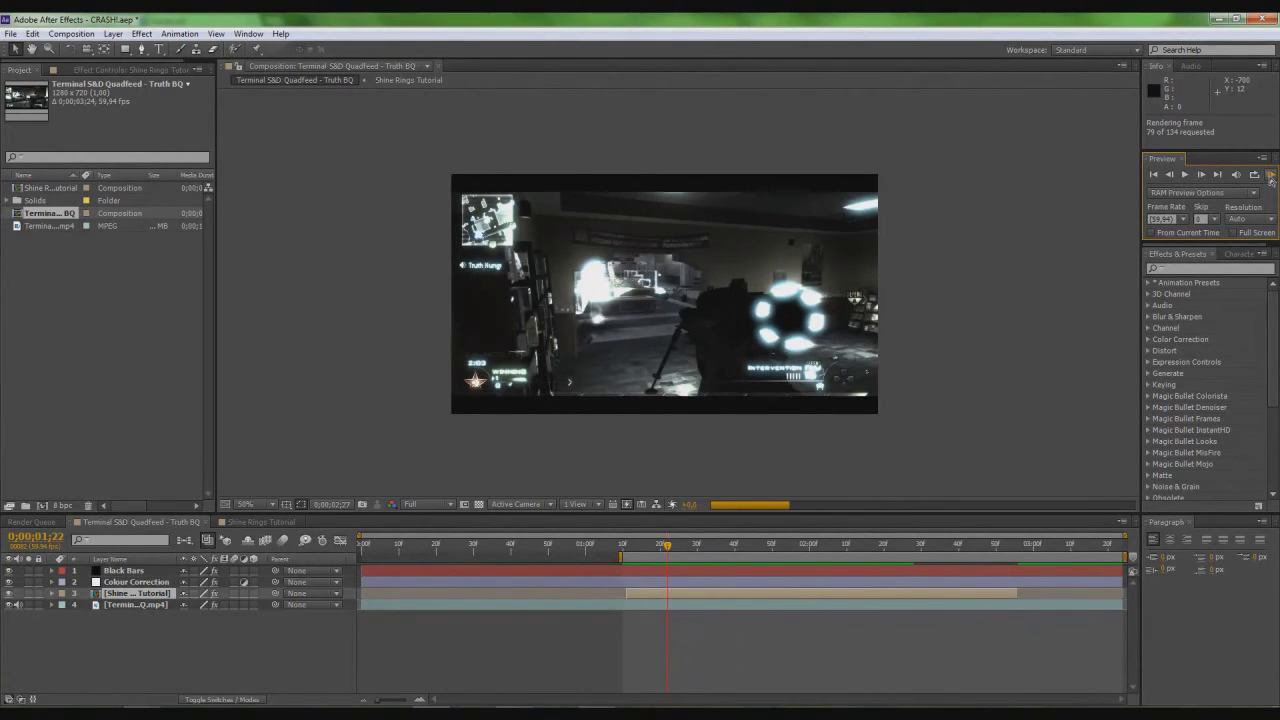
left_click(929, 369)
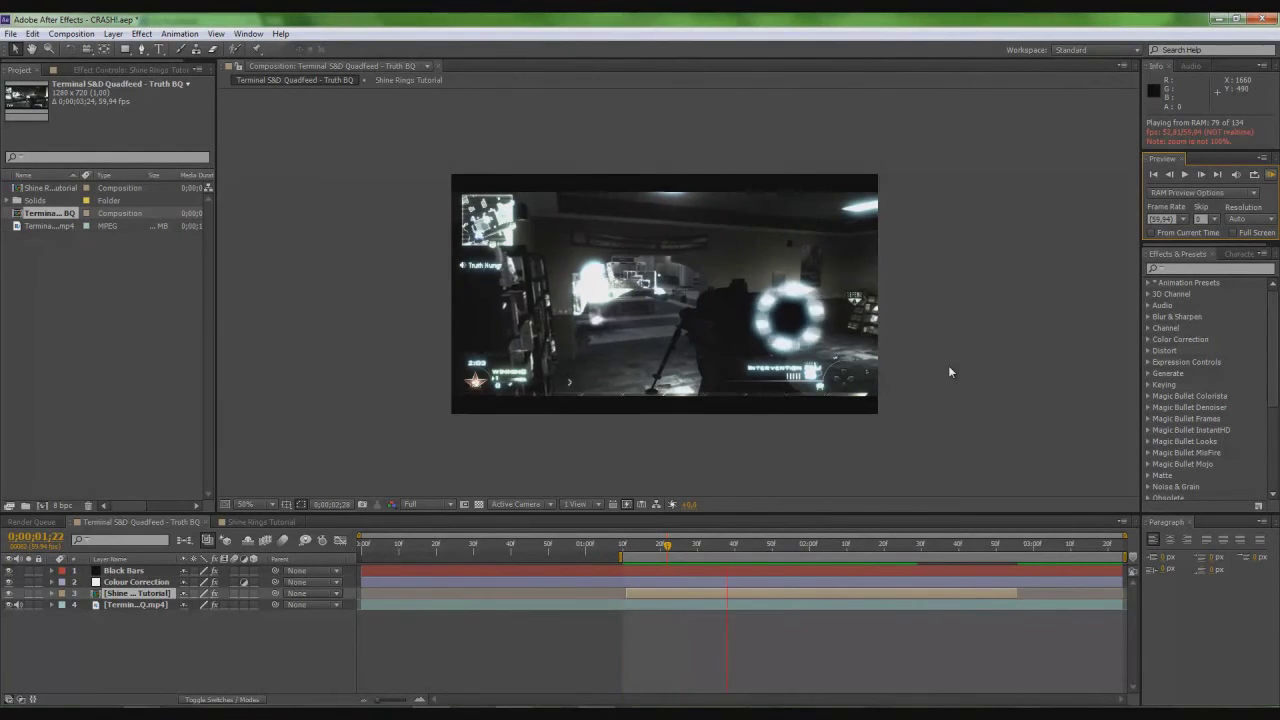
left_click(1271, 174)
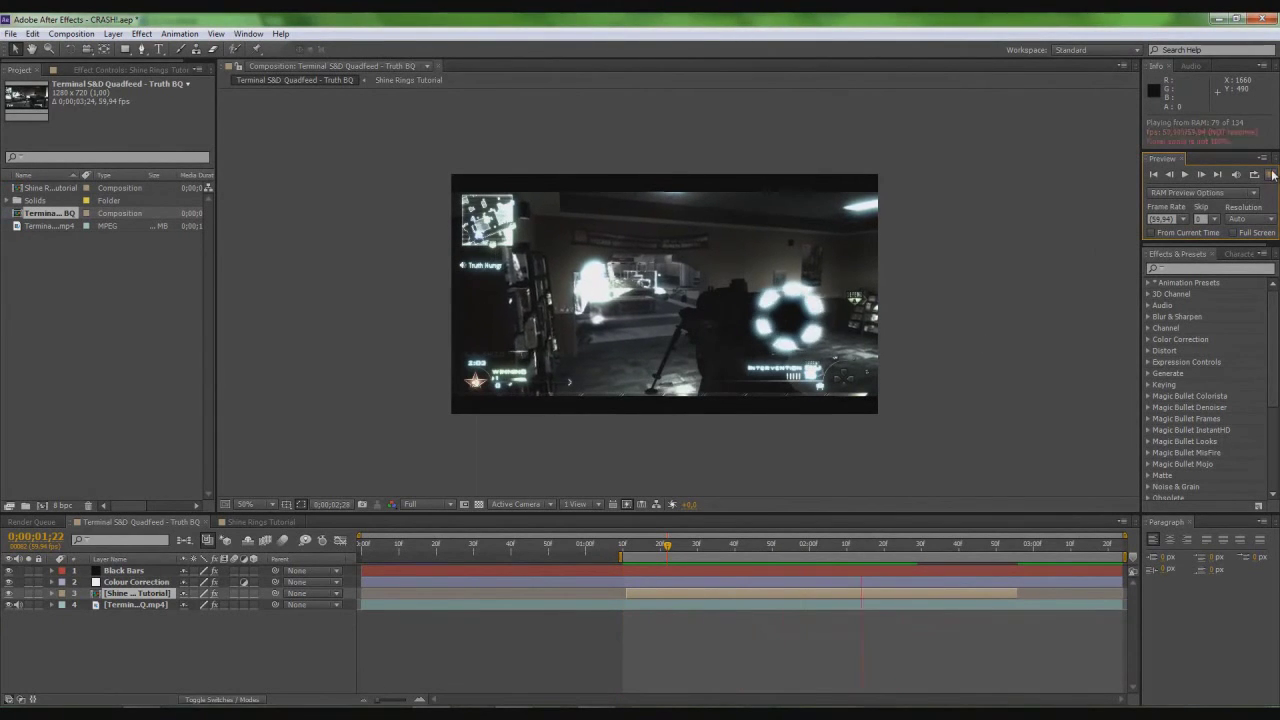